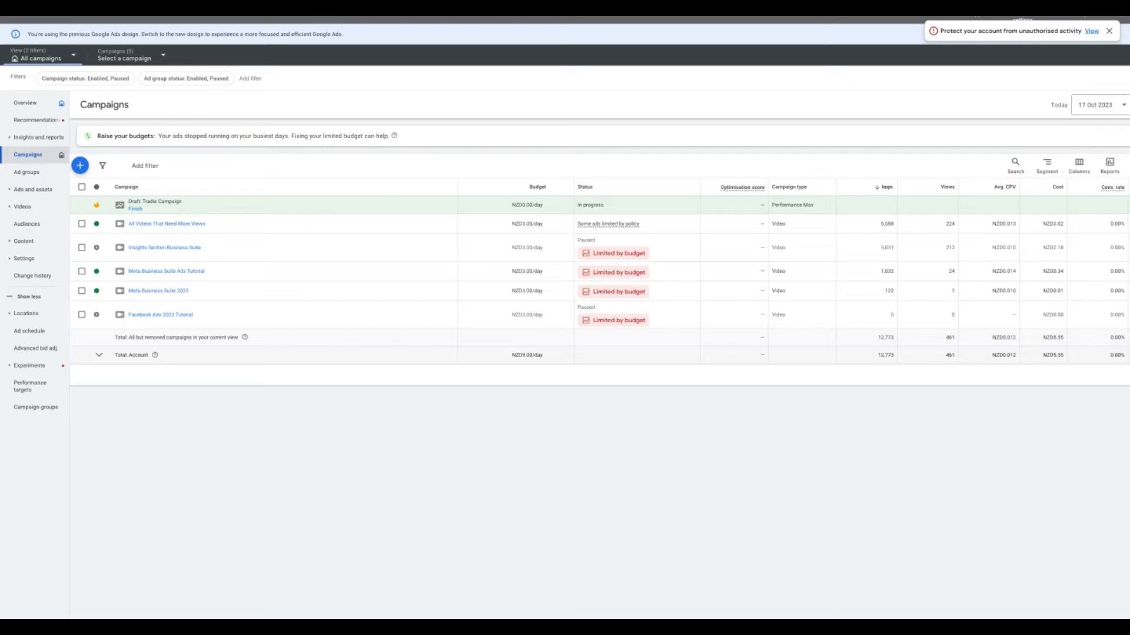
- Start a new campaign using the 'Create a campaign without a goal's guidance' objective
scroll(249, 104, right, 3)
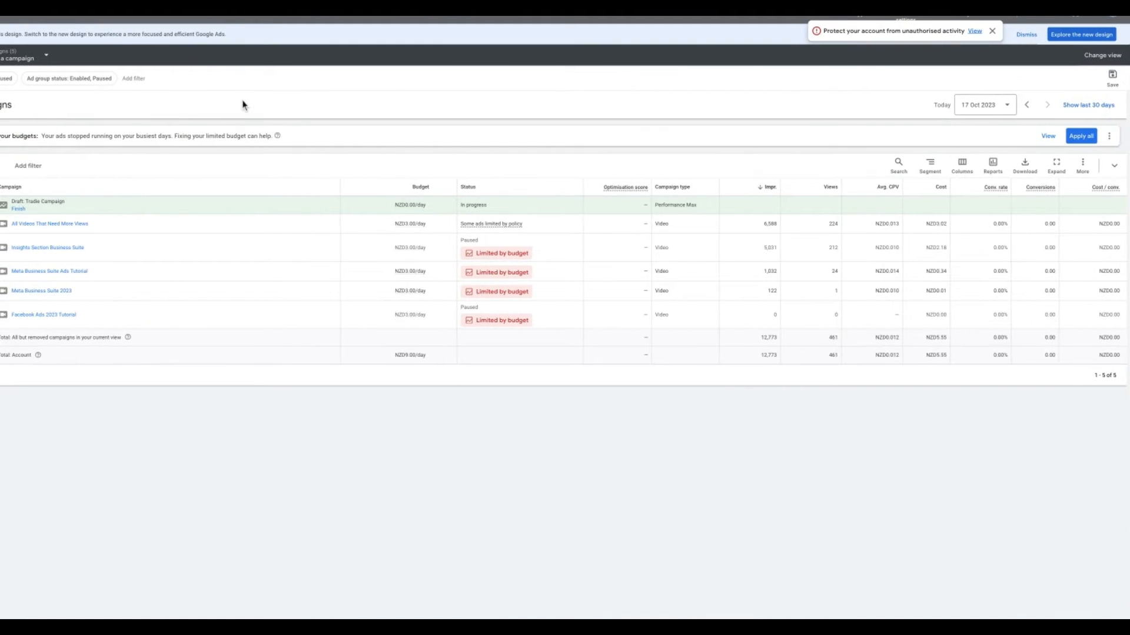
scroll(243, 105, left, 3)
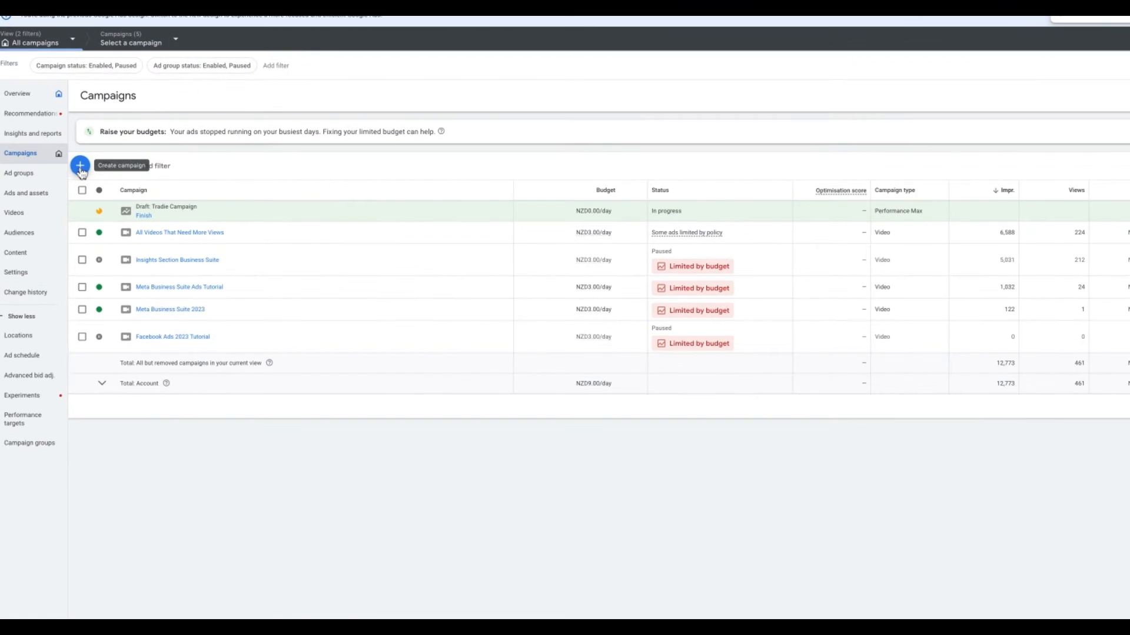
click(81, 168)
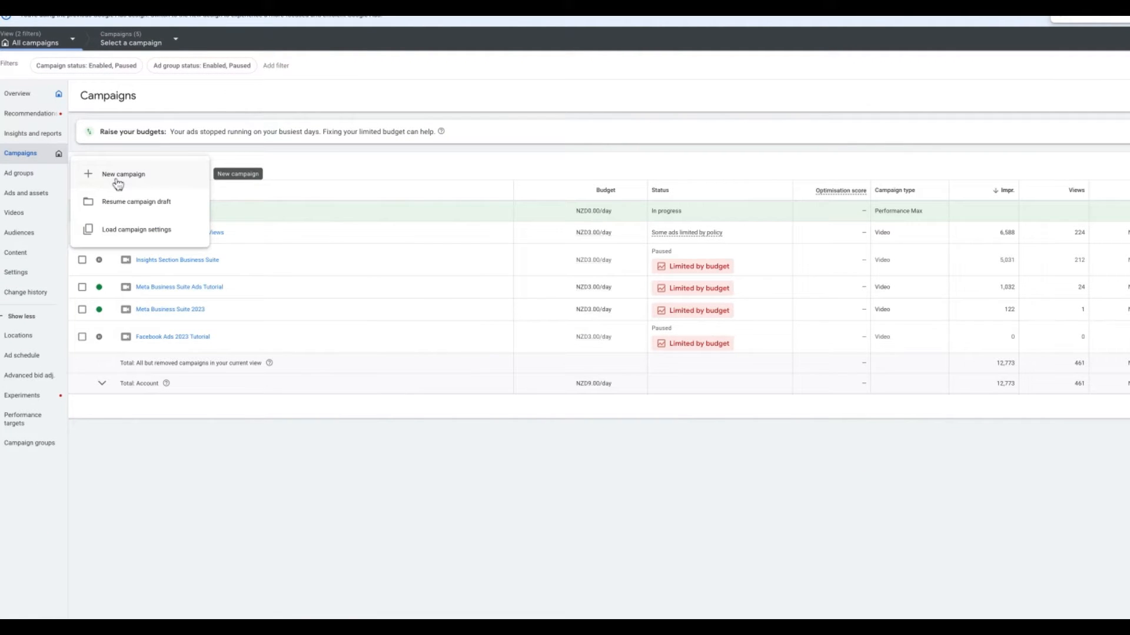
click(118, 184)
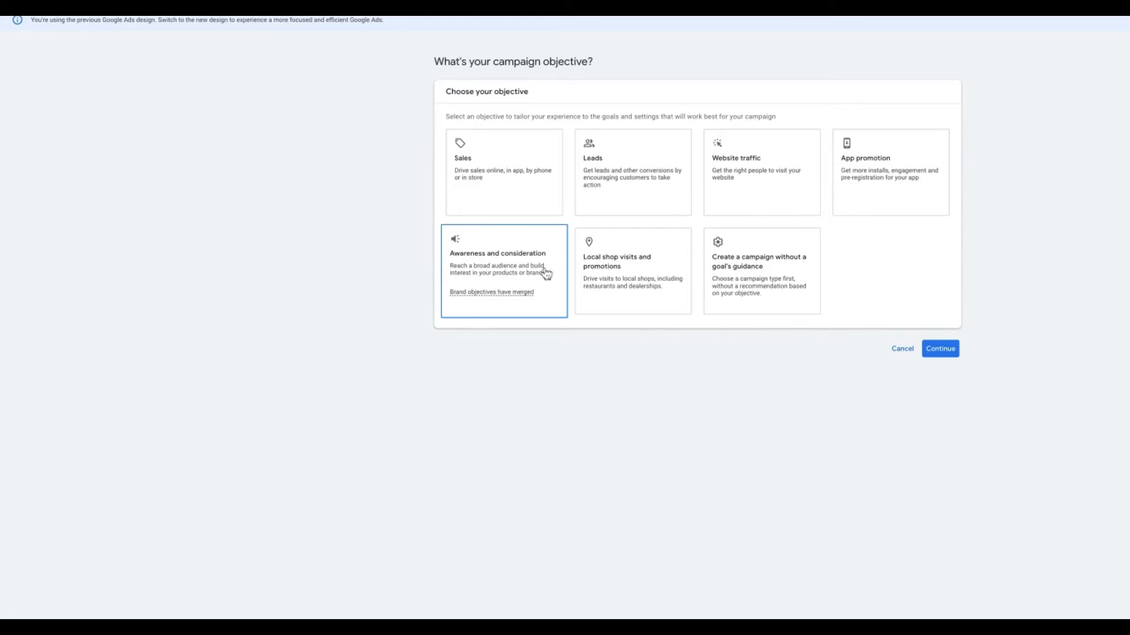
click(802, 274)
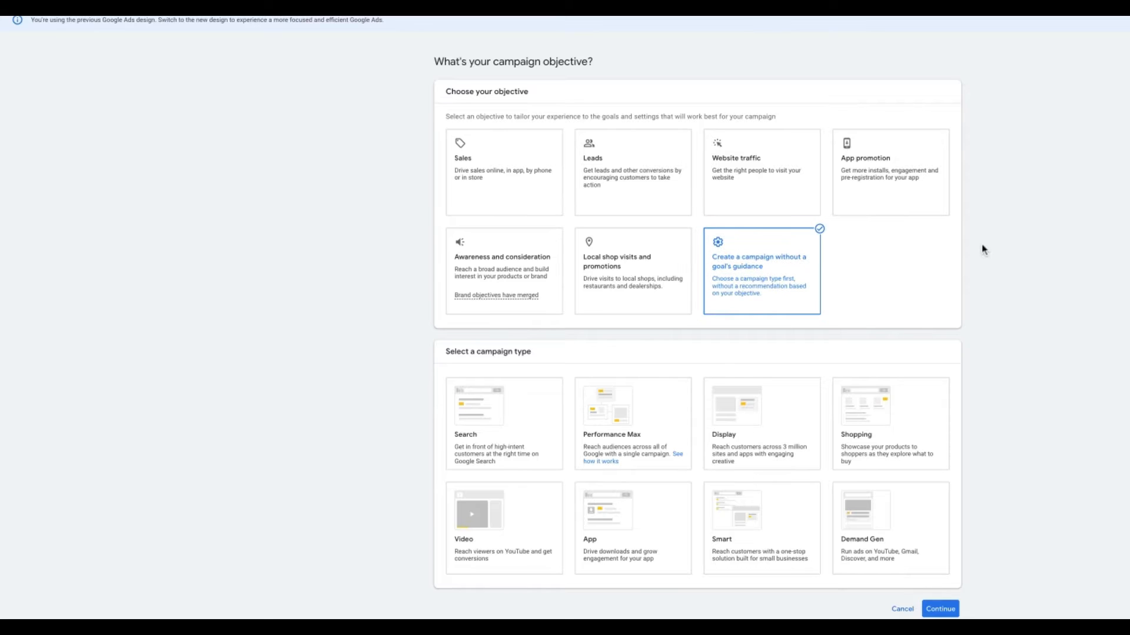
scroll(982, 249, down, 2)
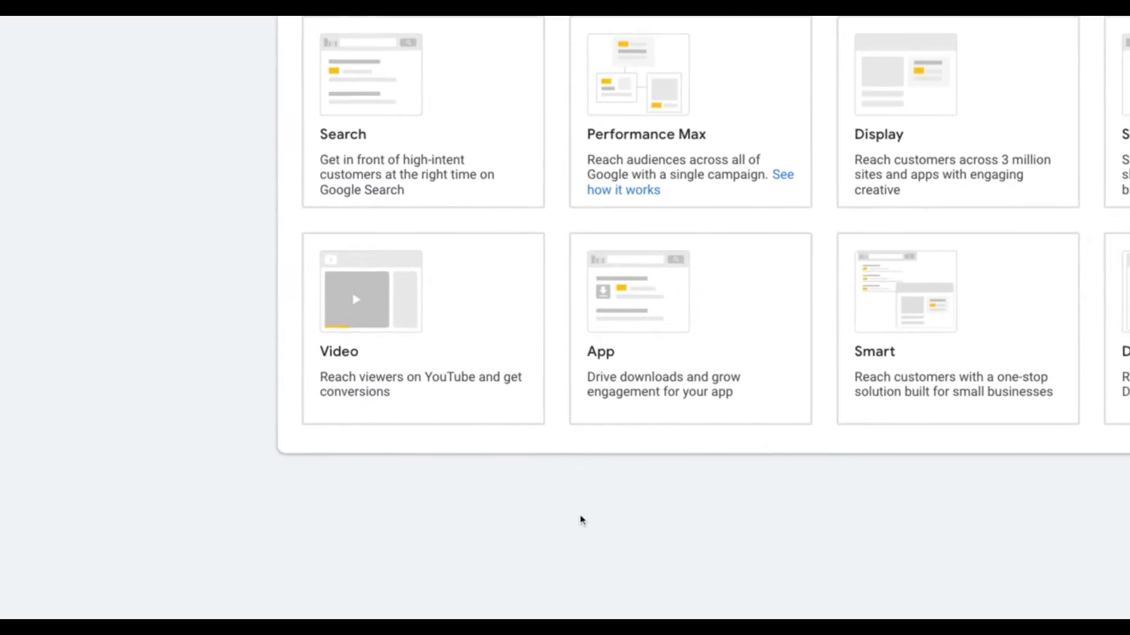
- Choose Video as the campaign type, keeping the Video views subtype selected
click(539, 419)
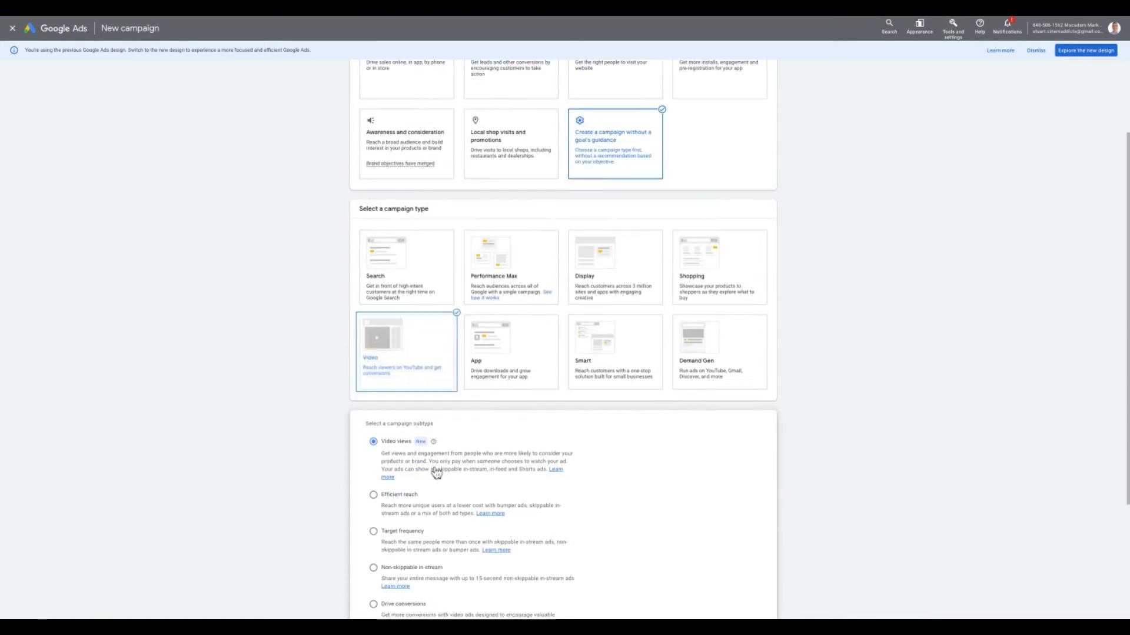
scroll(435, 472, down, 3)
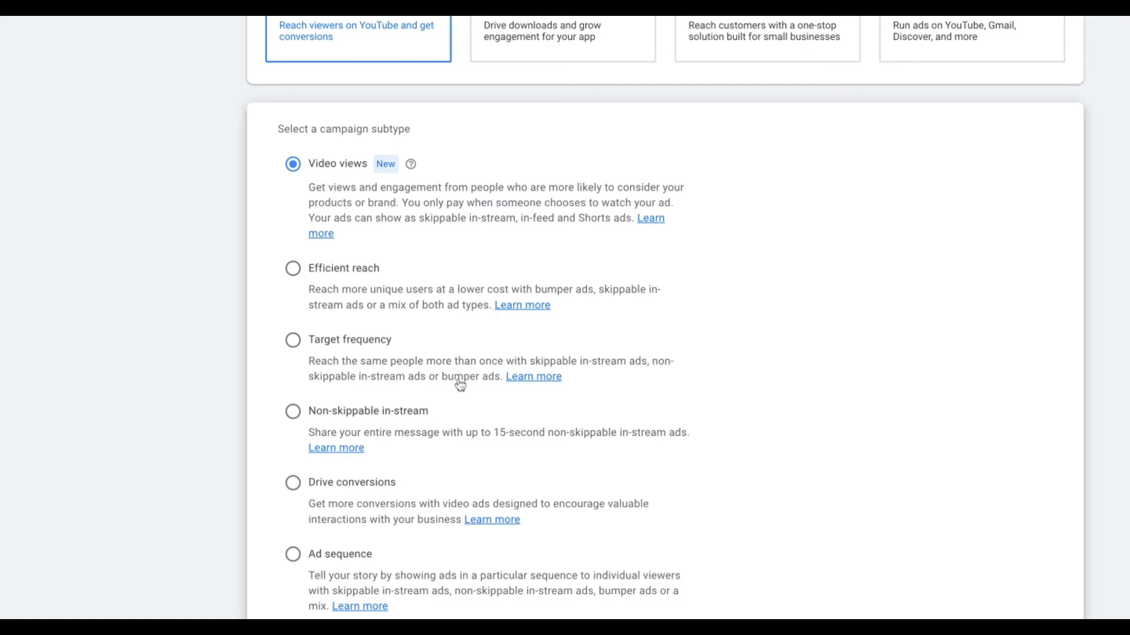
scroll(664, 318, down, 2)
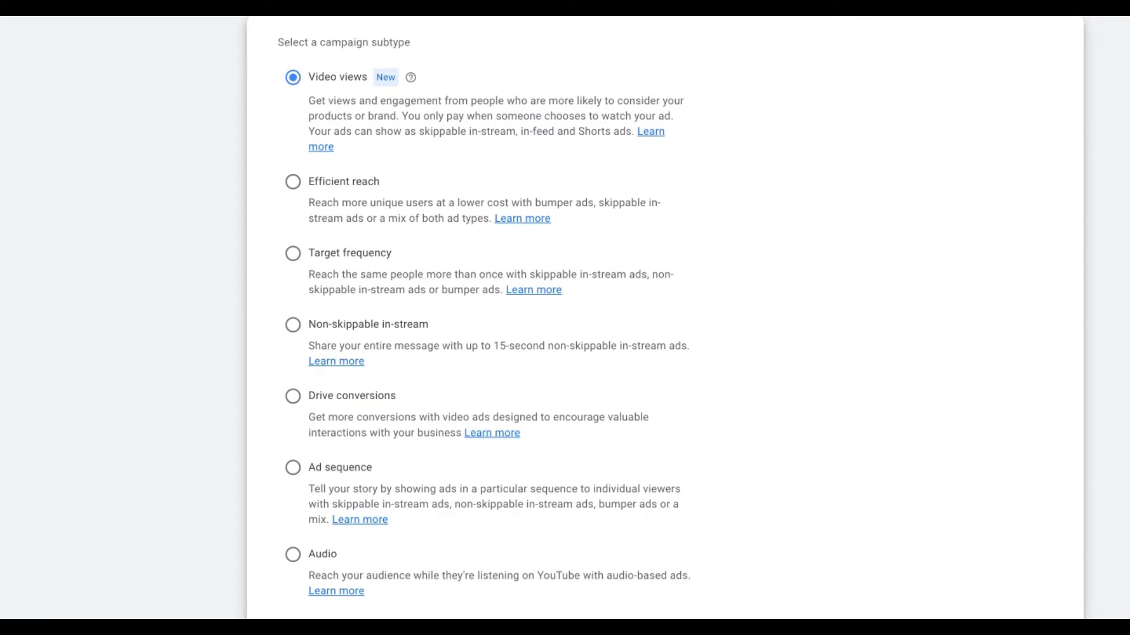
scroll(486, 202, down, 1)
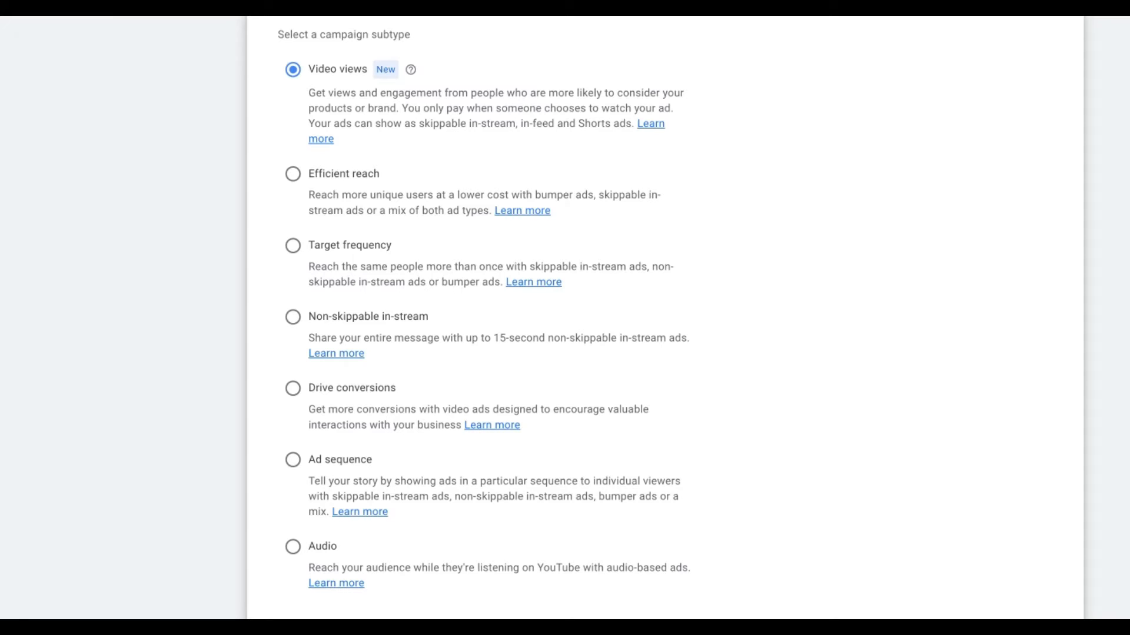
scroll(360, 356, down, 1)
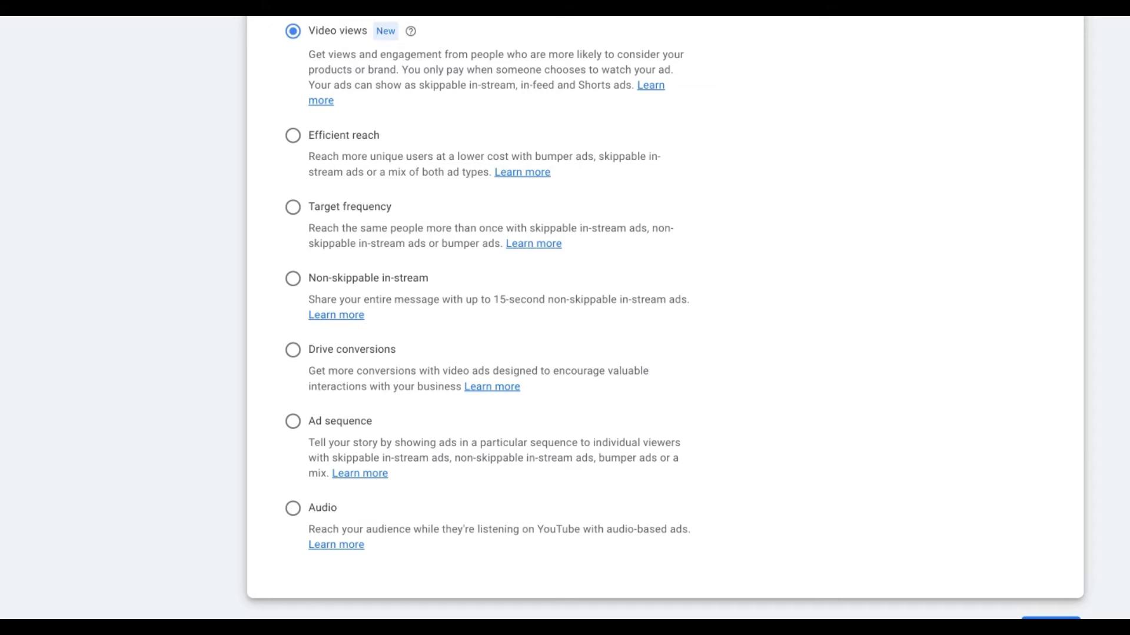
scroll(408, 383, up, 1)
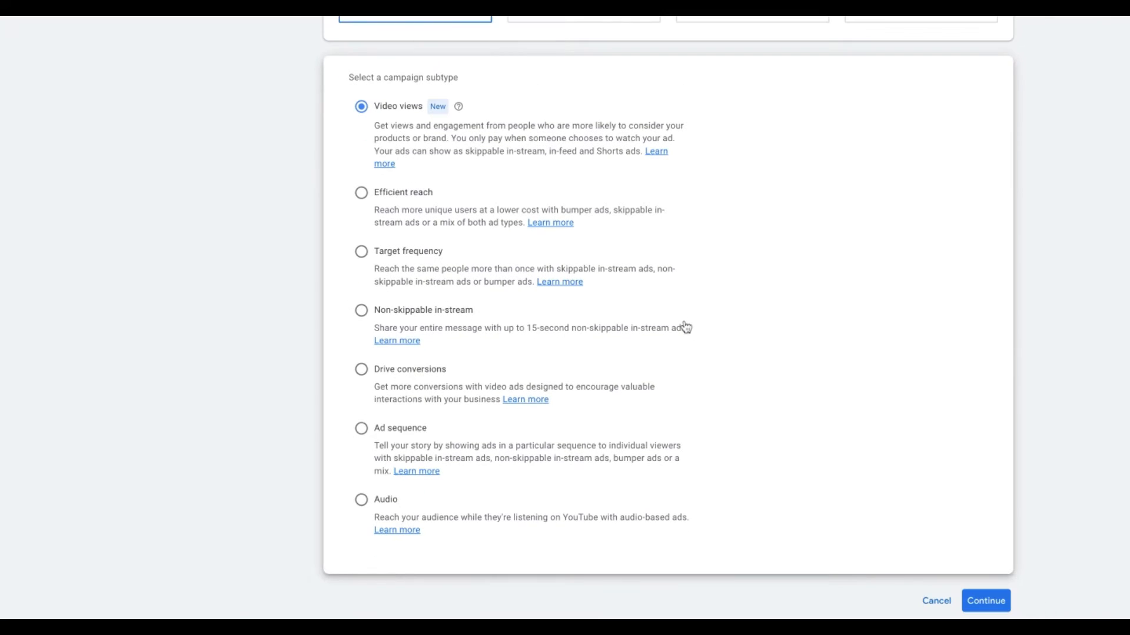
scroll(888, 399, down, 1)
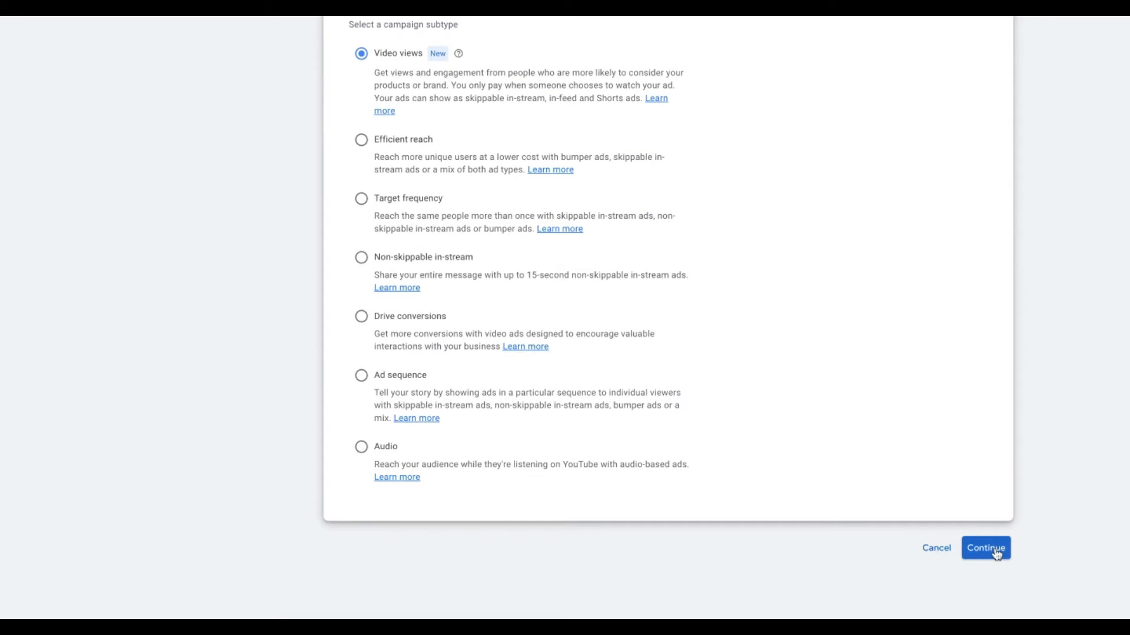
- Continue to the campaign settings and name the campaign 'More Video Views - Tradie Video'
click(996, 553)
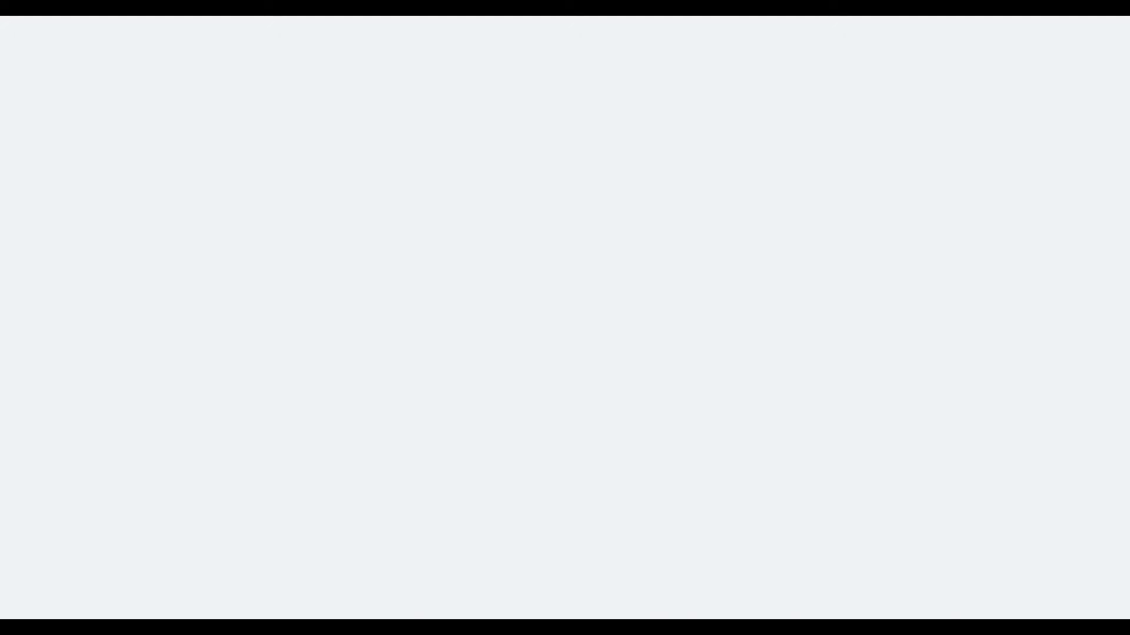
scroll(641, 242, up, 3)
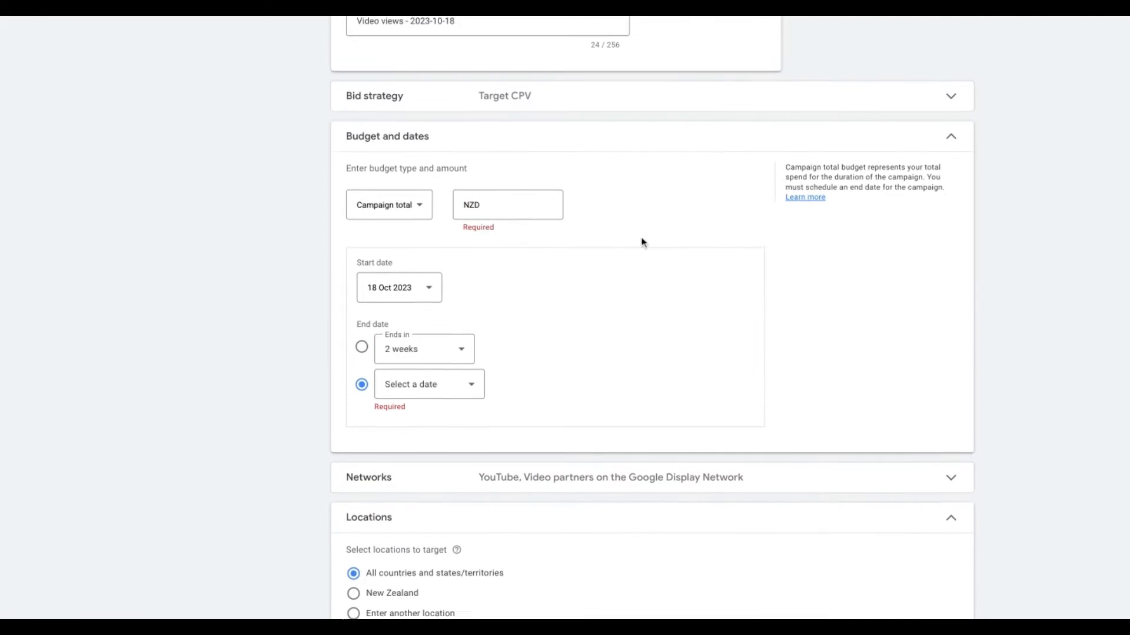
scroll(641, 242, up, 3)
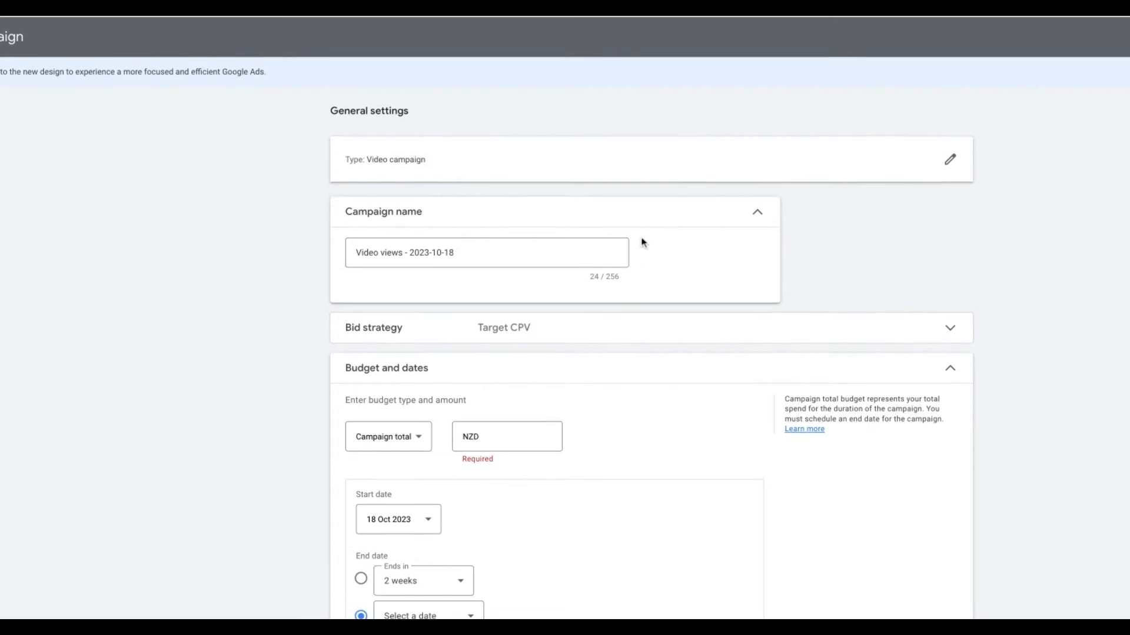
triple_click(495, 256)
text(Mo)
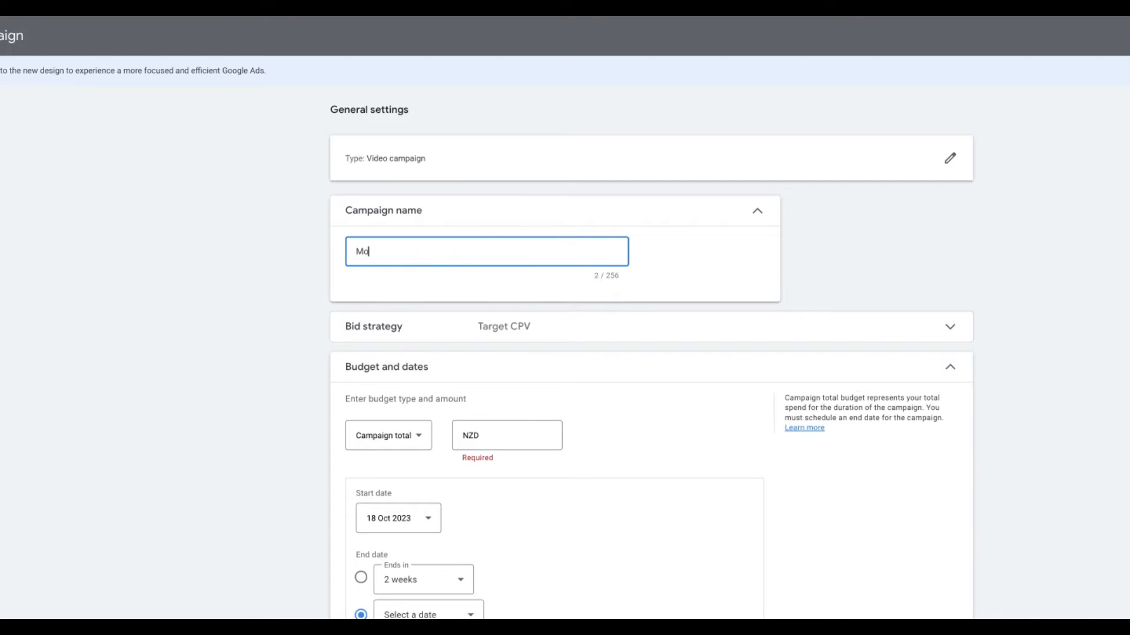
text(re Video Views - Tradeie)
key(BackSpace)
key(BackSpace)
text(ie Video)
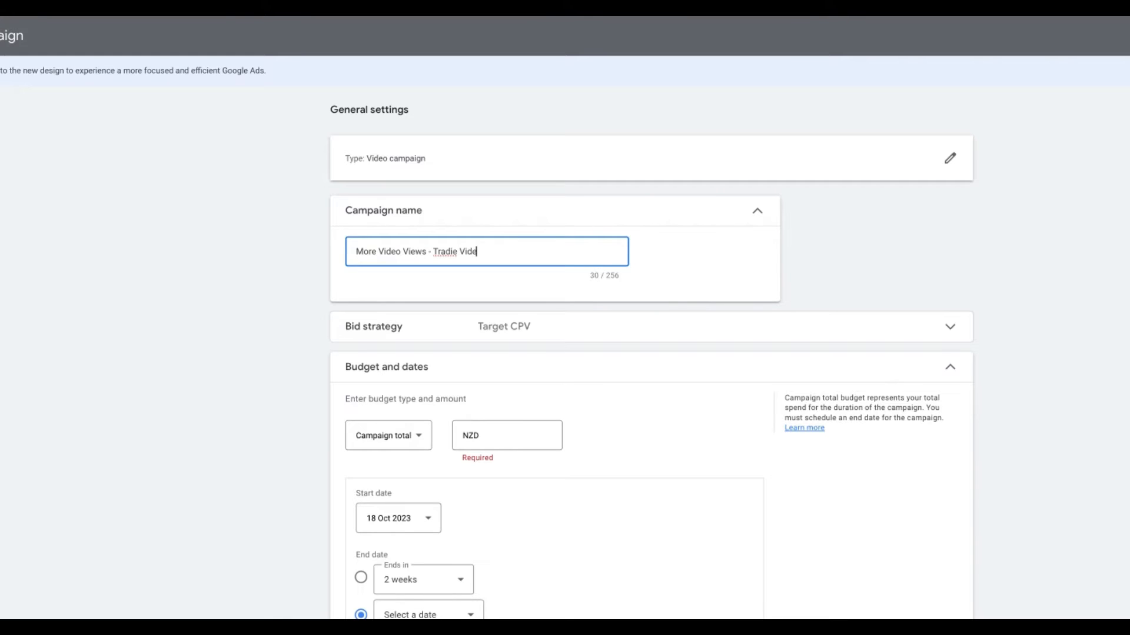
scroll(485, 243, down, 3)
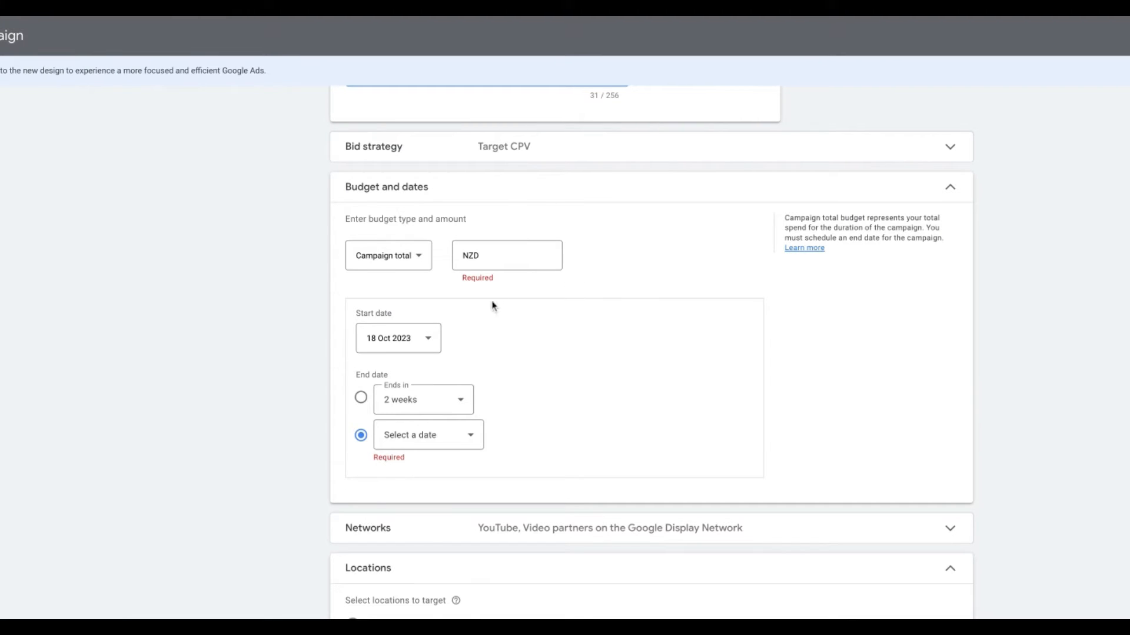
- Set a Daily budget of 3.00 NZD and expand the Networks options
click(414, 268)
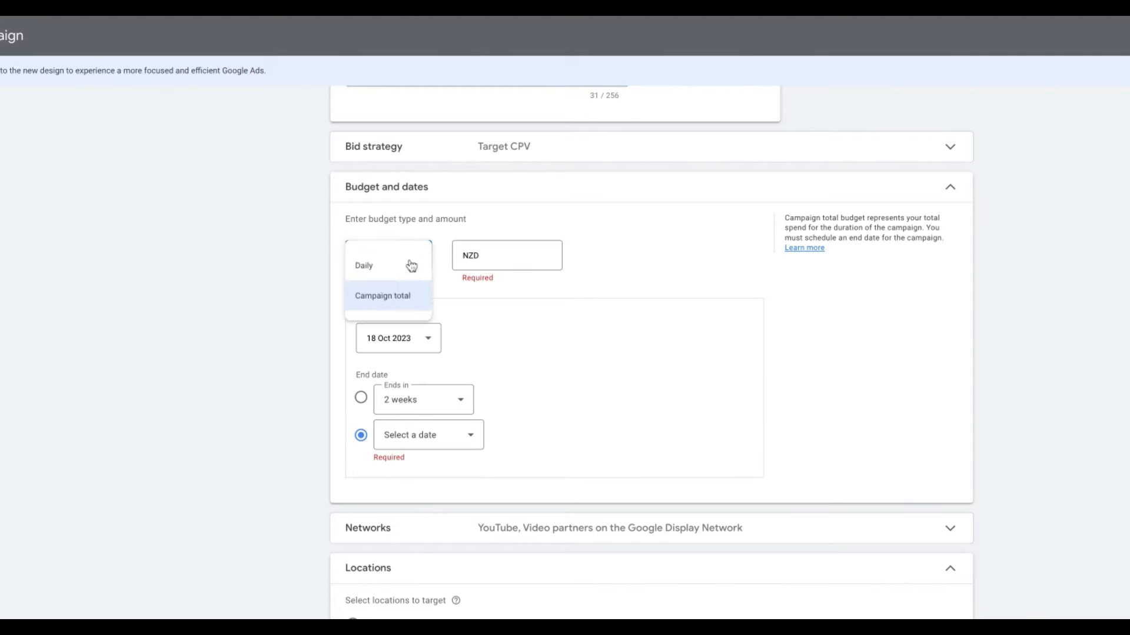
click(392, 266)
click(517, 259)
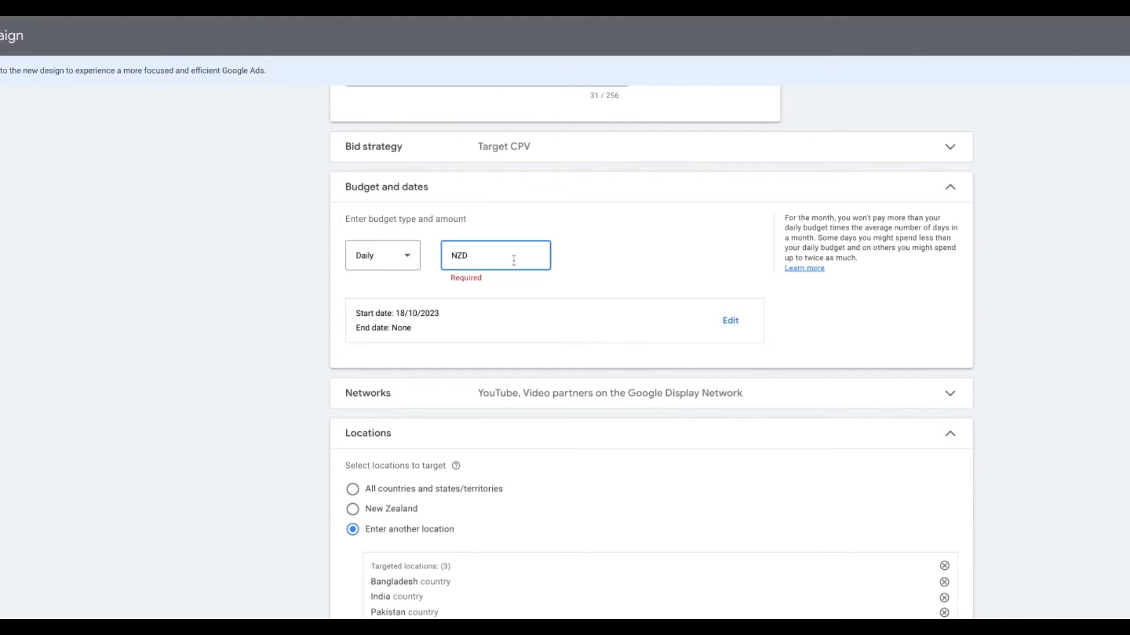
text(300)
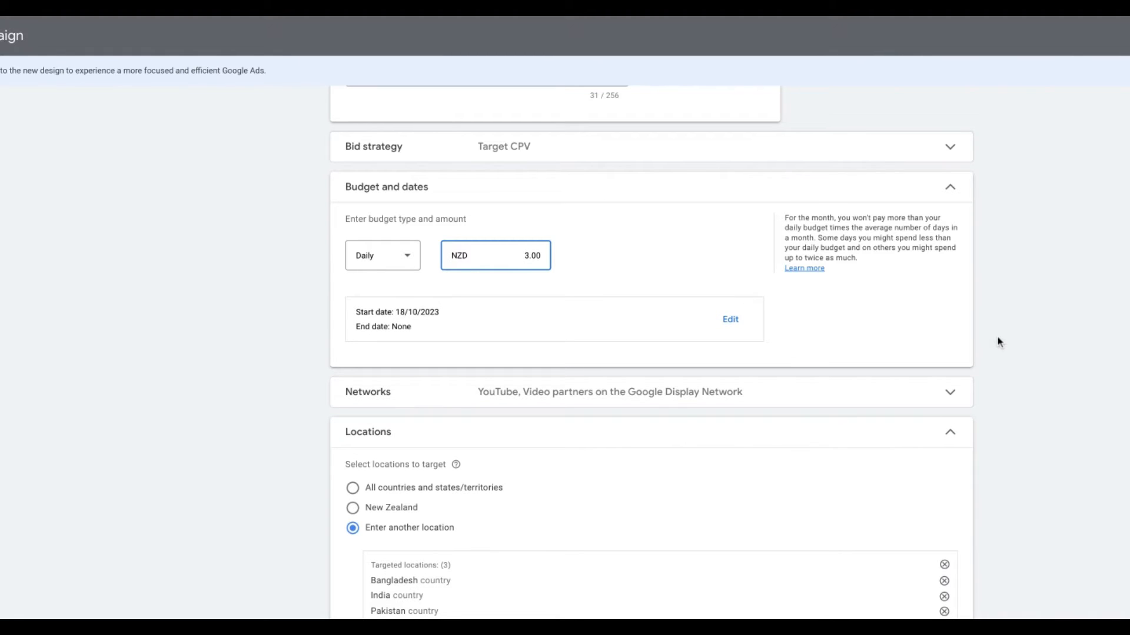
scroll(998, 342, down, 2)
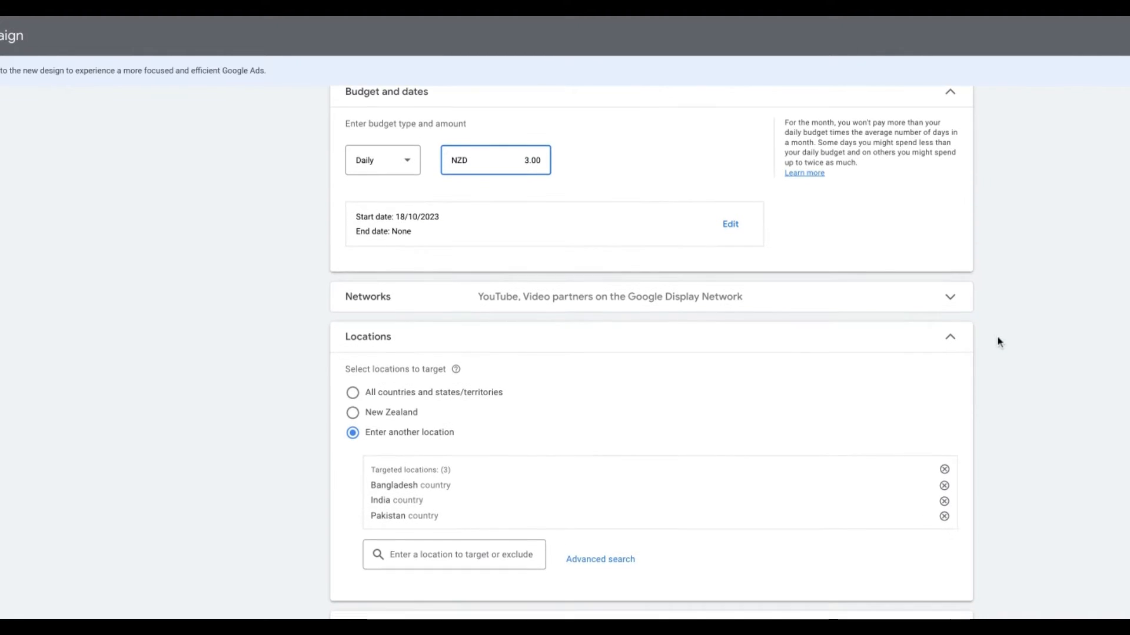
click(957, 305)
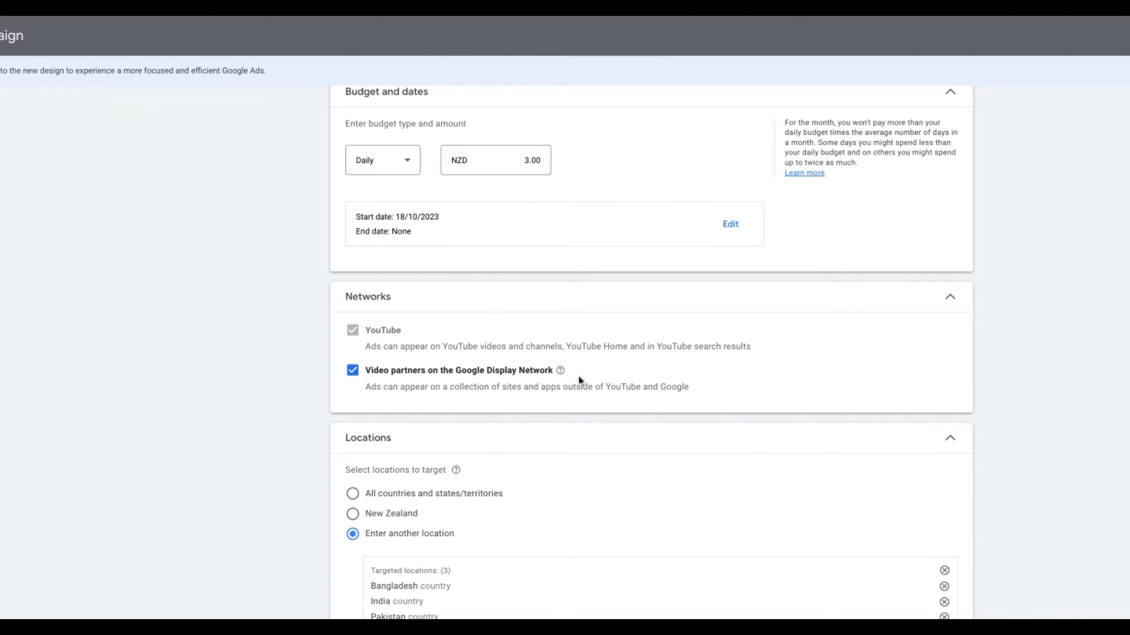
- Exclude Video partners on the Display Network and target New Zealand only
click(352, 370)
scroll(963, 363, down, 3)
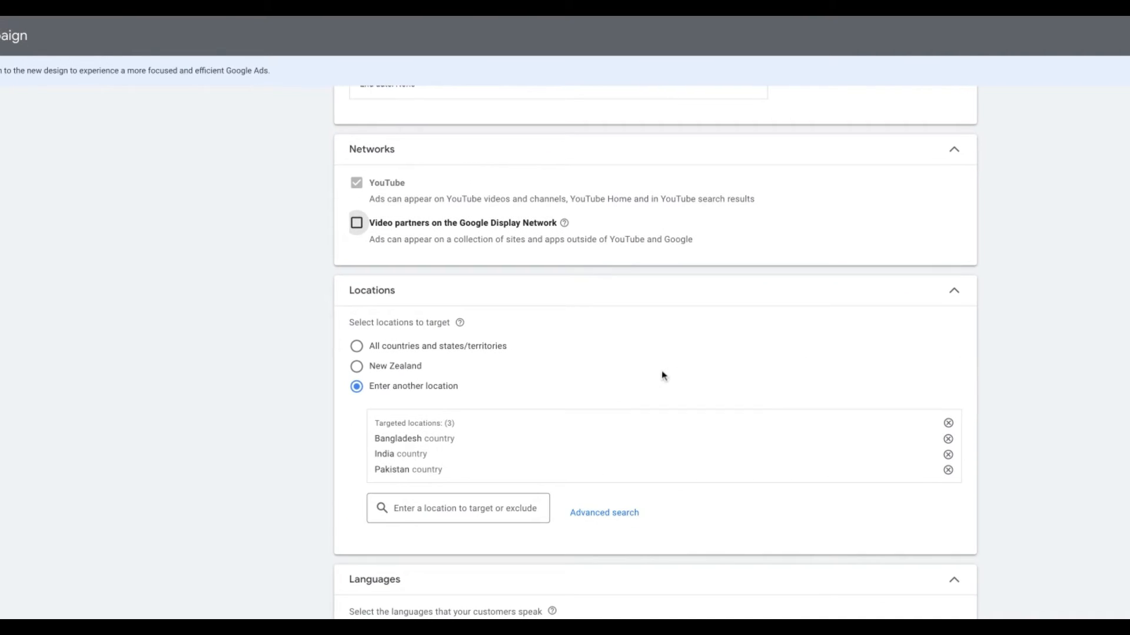
scroll(663, 373, down, 2)
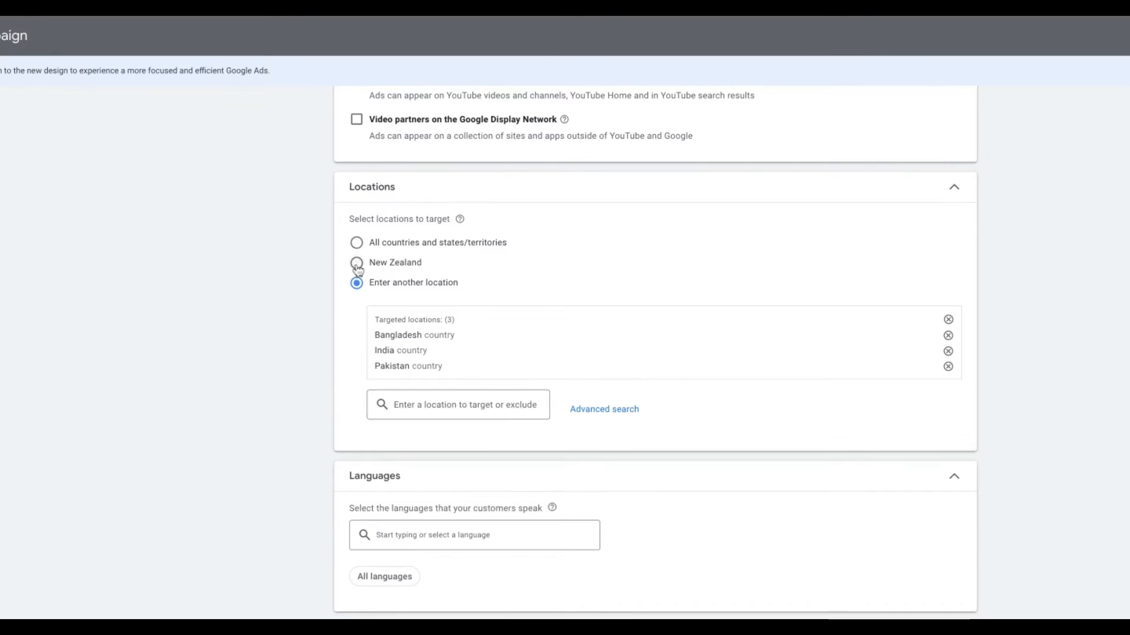
click(356, 263)
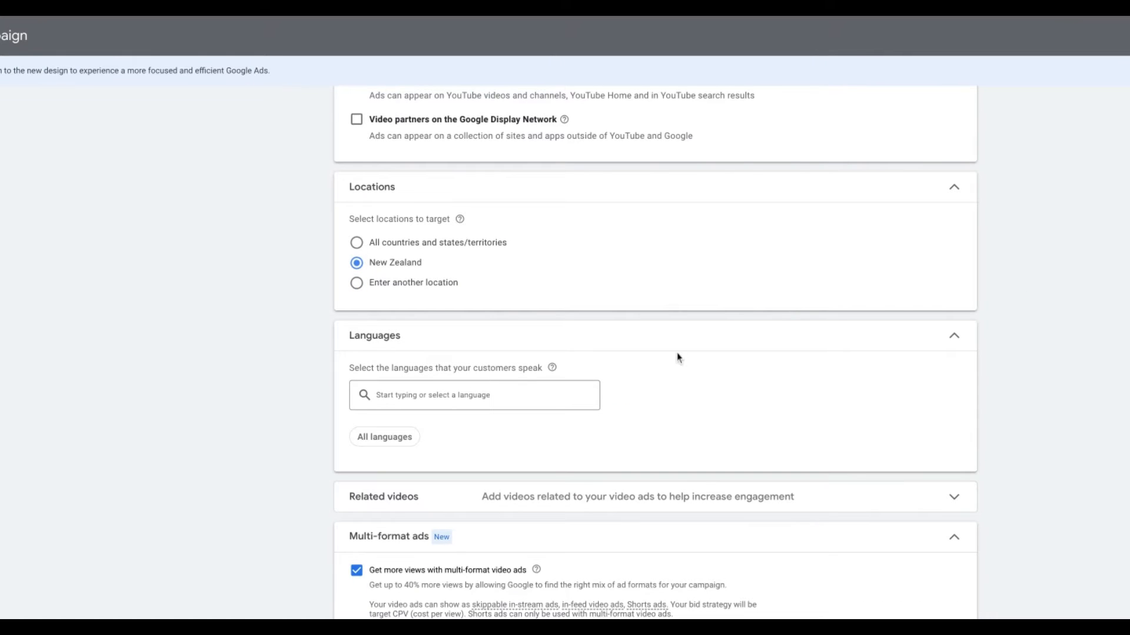
- Set English as the campaign's target language
click(449, 394)
text(eng)
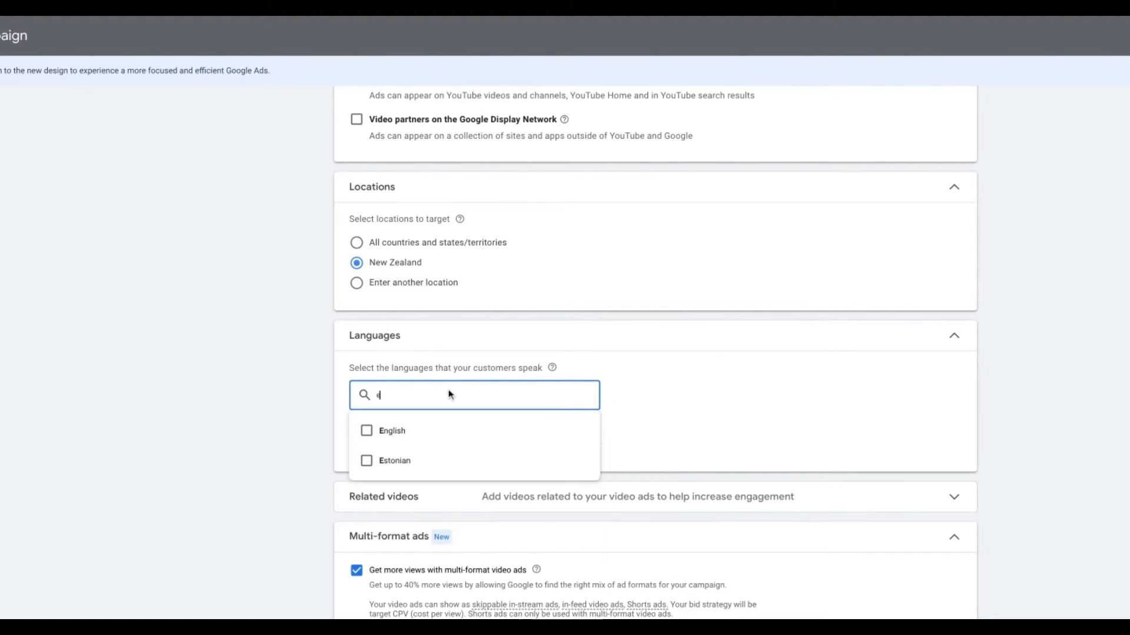
click(390, 443)
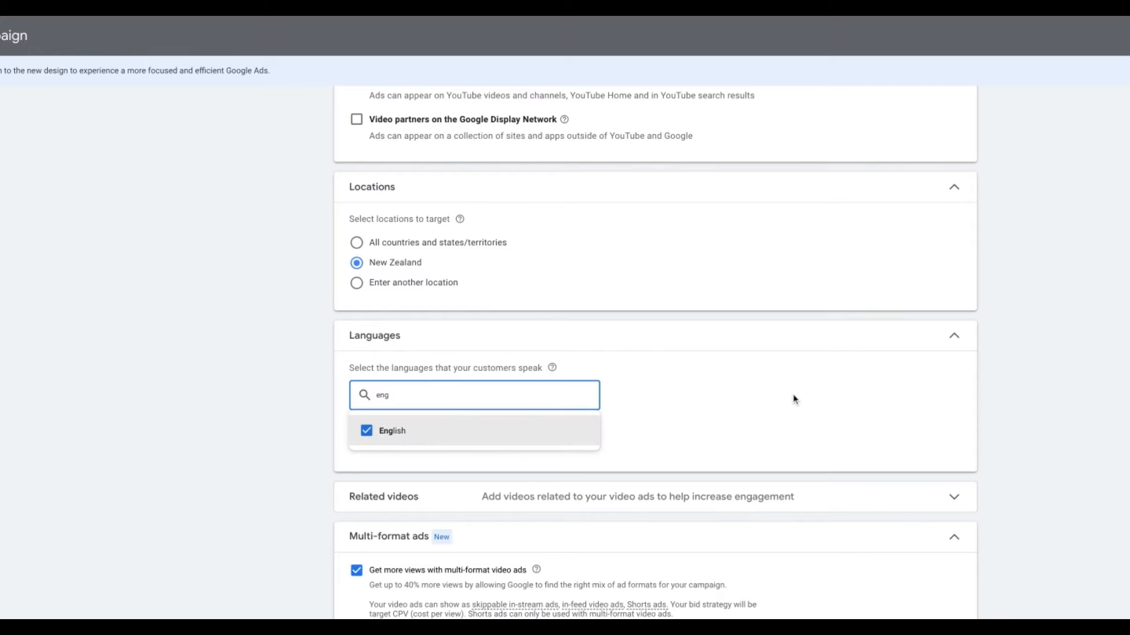
click(1024, 342)
scroll(1025, 343, down, 5)
scroll(1024, 343, down, 1)
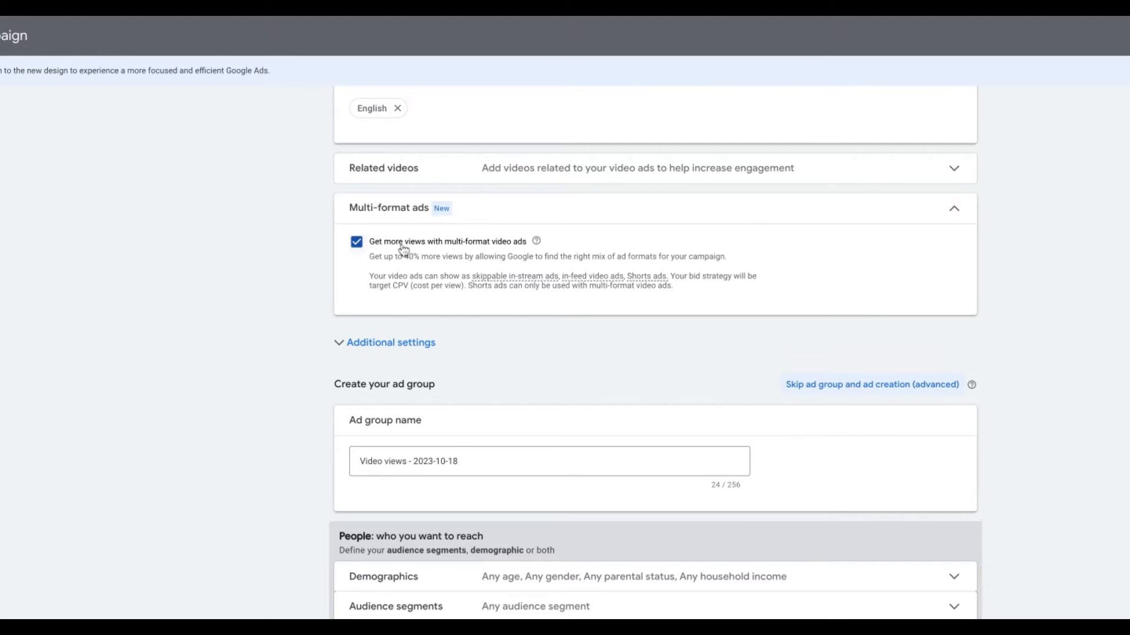
- Turn off multi-format video ads and rename the ad group to NZ
click(356, 242)
scroll(1056, 324, down, 4)
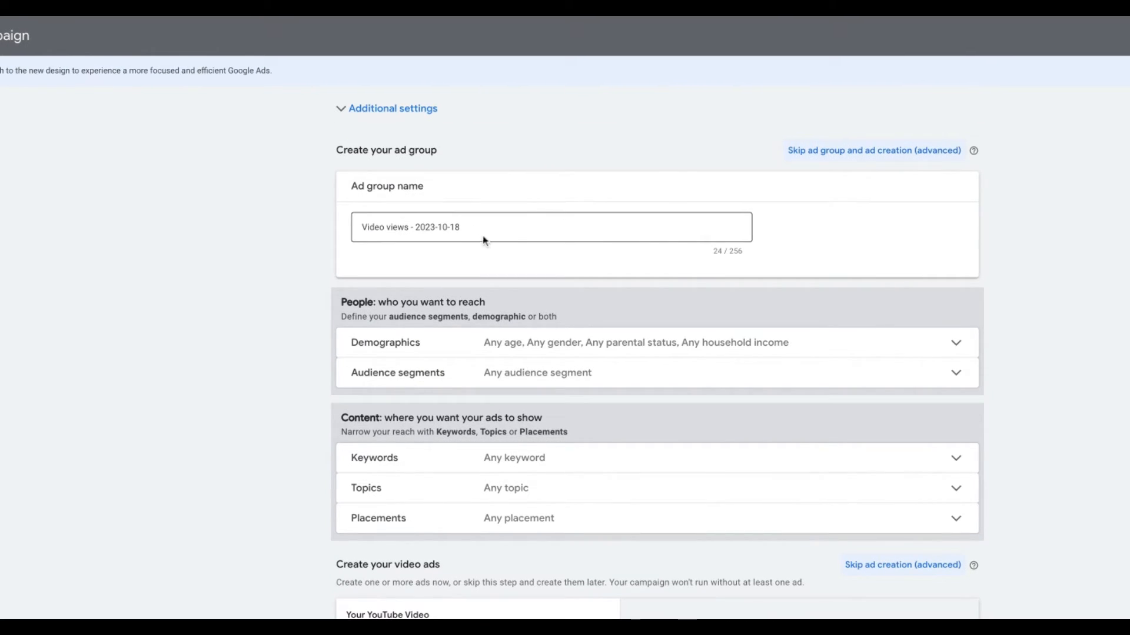
triple_click(501, 229)
text(NZ)
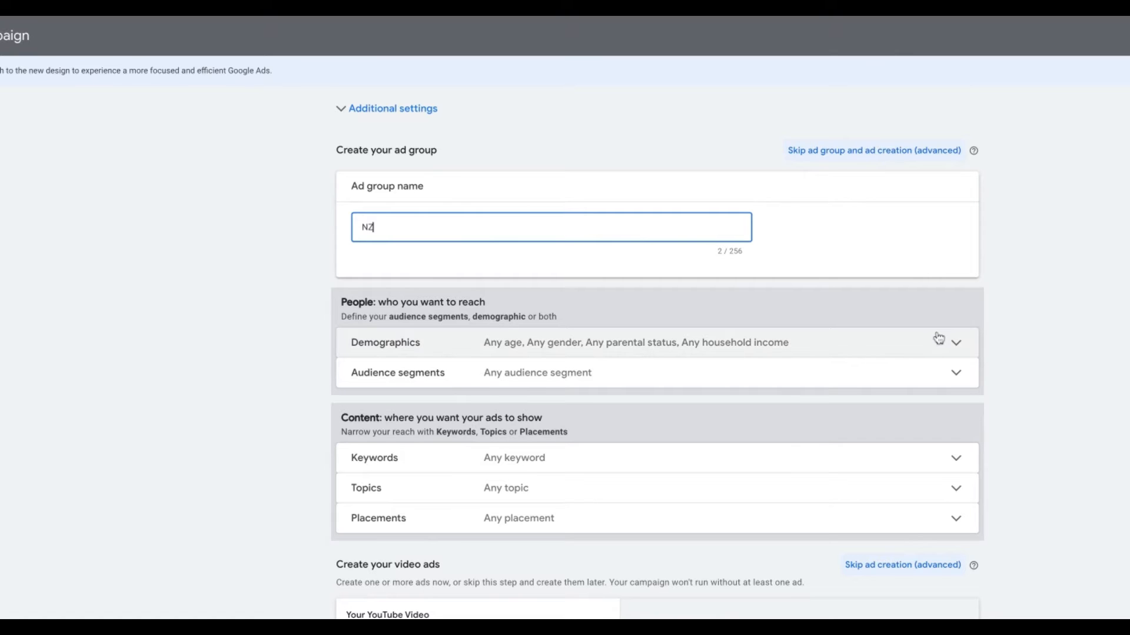
- Exclude ages 18-24 and 65+, Female viewers and Lower 50% household income from demographics
scroll(938, 337, down, 1)
scroll(936, 330, down, 3)
scroll(900, 196, up, 2)
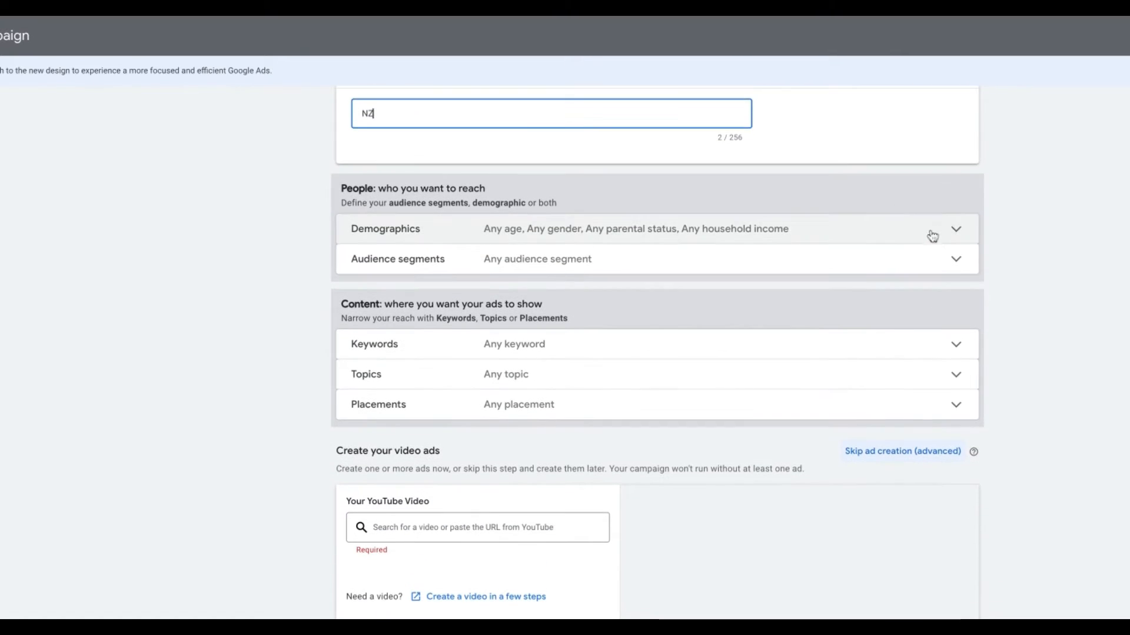
click(932, 236)
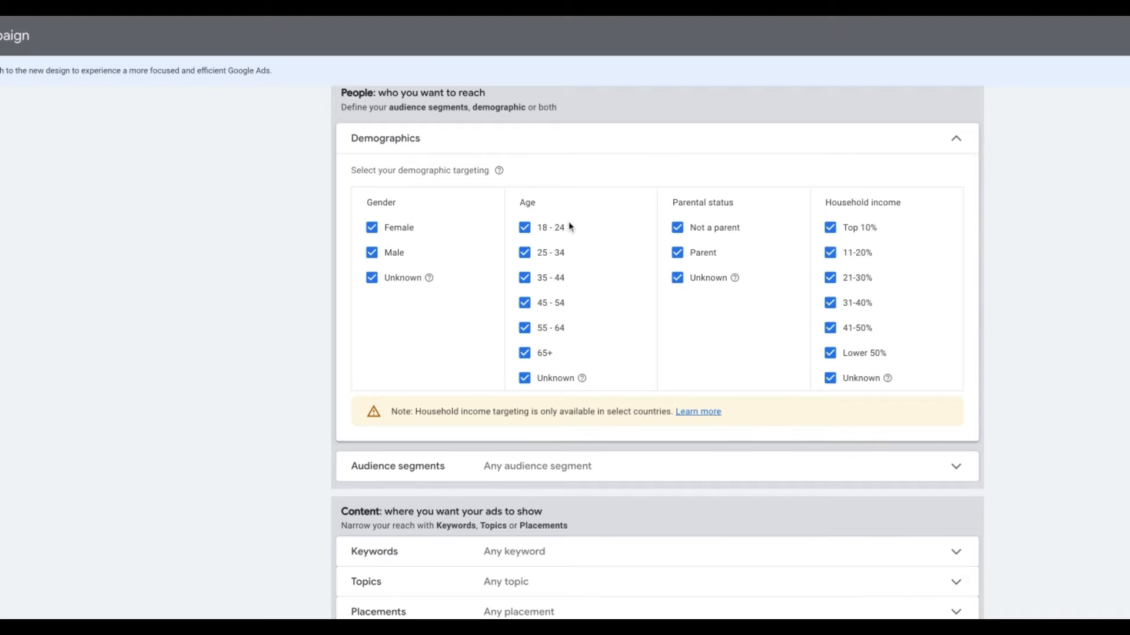
click(524, 227)
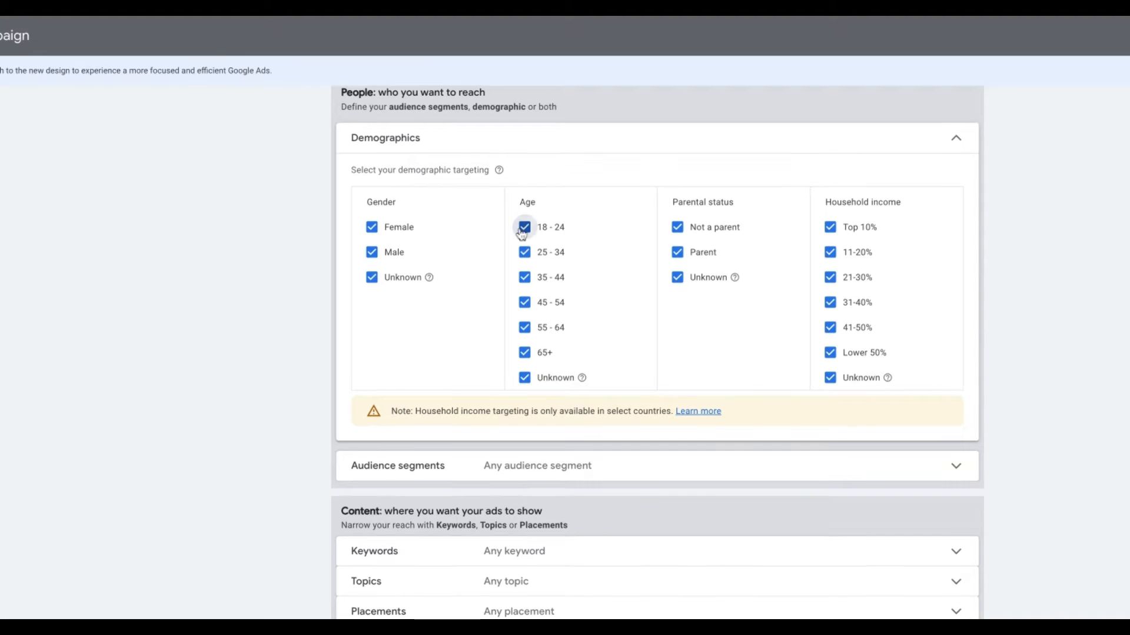
click(524, 356)
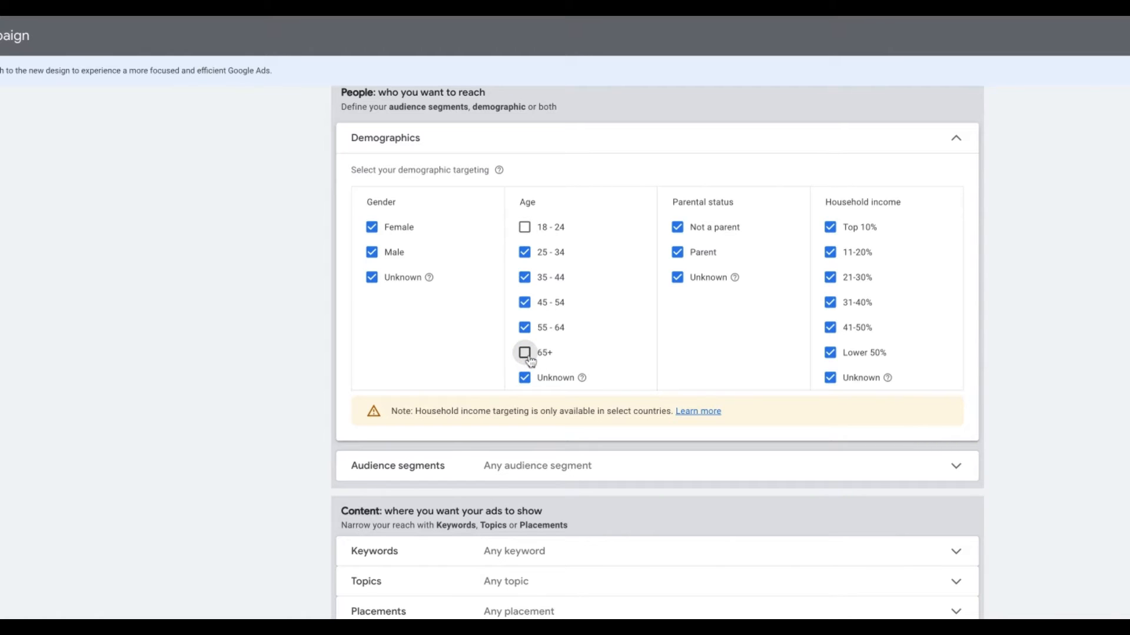
click(373, 228)
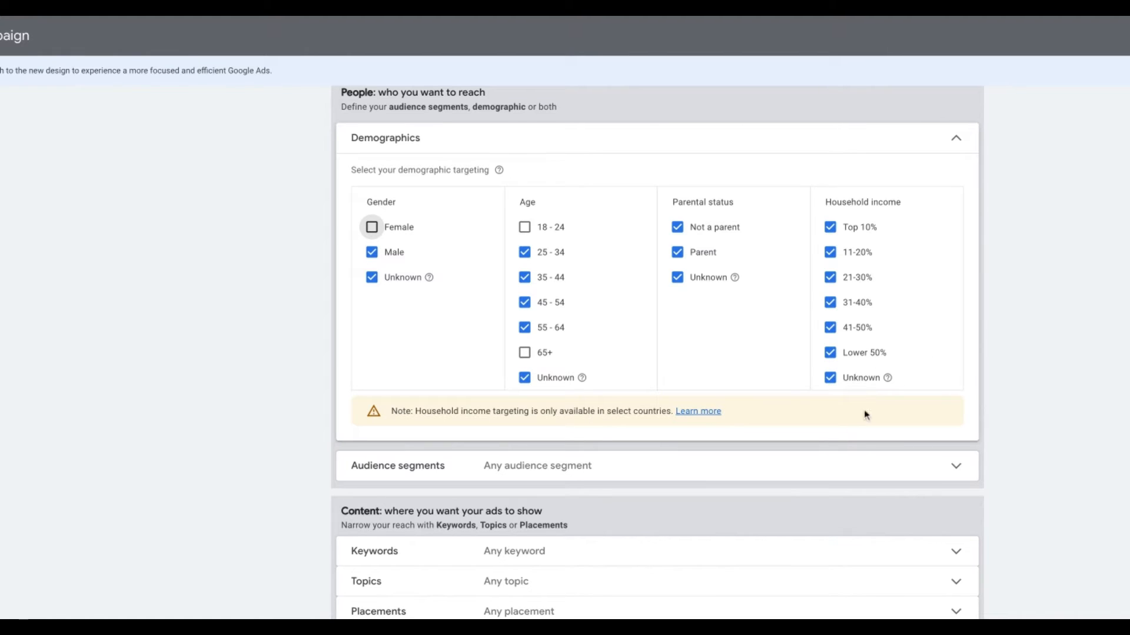
click(839, 356)
click(525, 354)
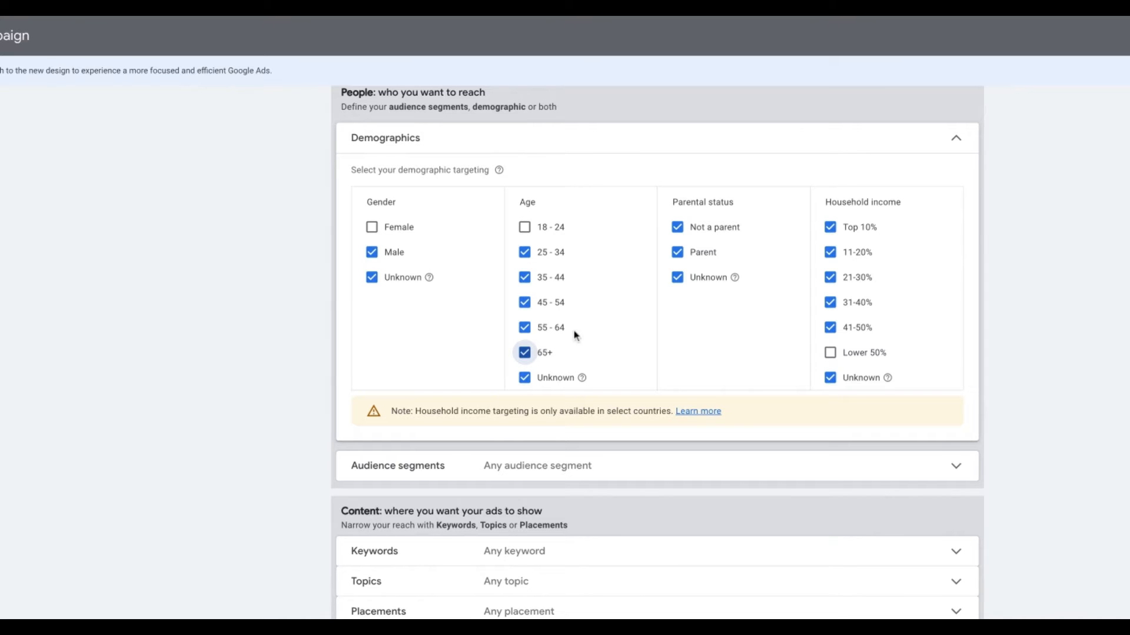
click(524, 353)
scroll(833, 353, down, 3)
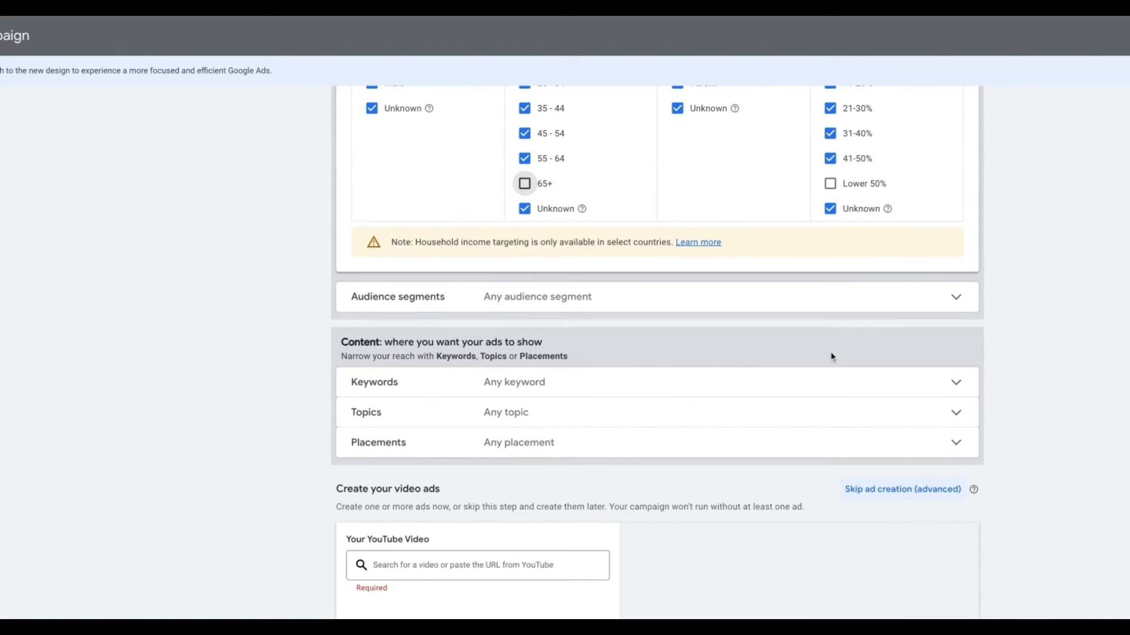
click(891, 307)
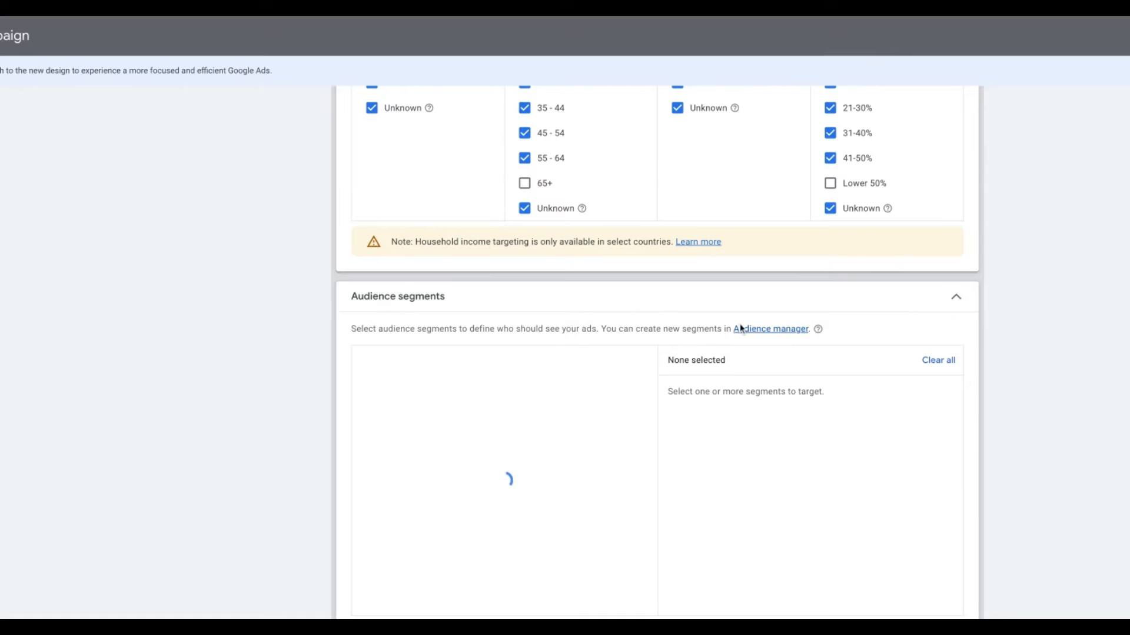
- Search audience segments for 'business' and add Business Services
scroll(737, 327, down, 2)
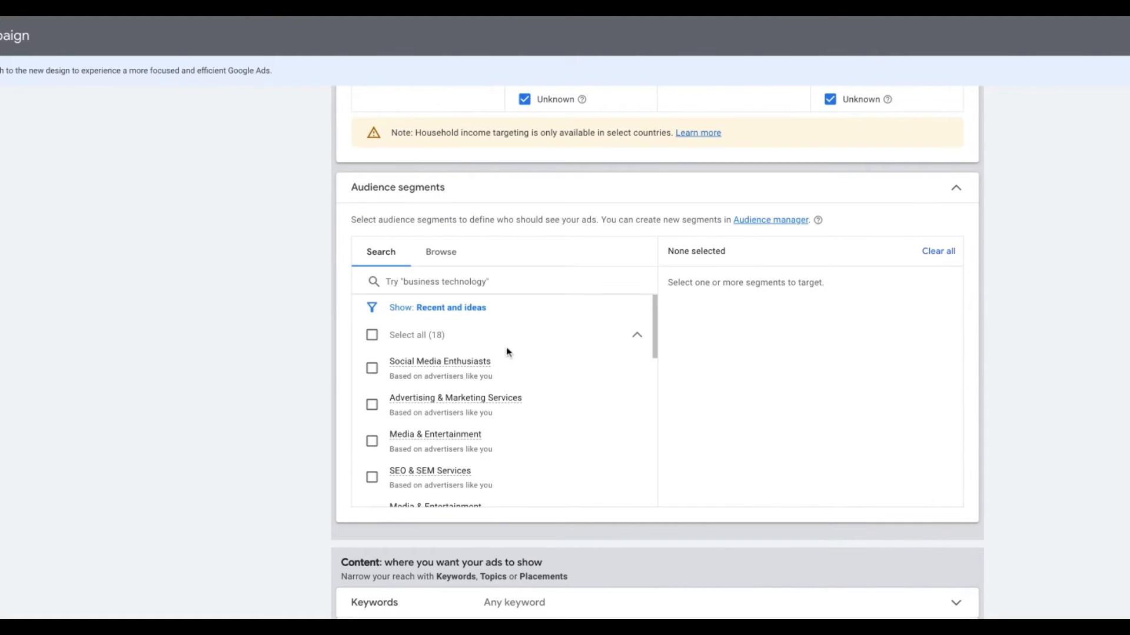
scroll(506, 353, down, 3)
scroll(507, 351, down, 5)
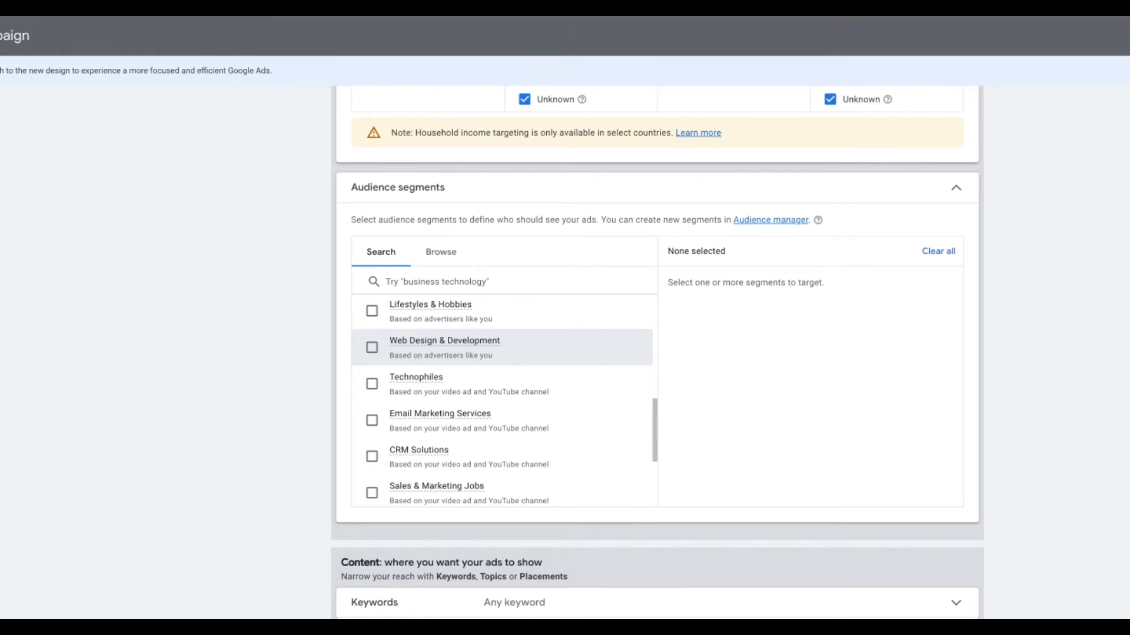
scroll(507, 401, up, 5)
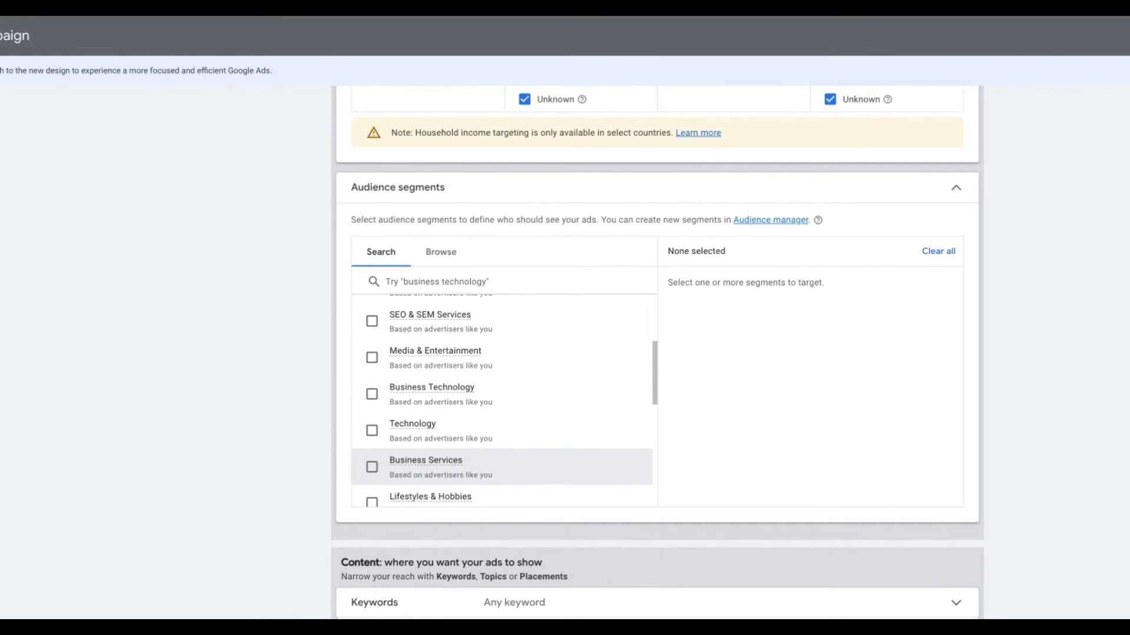
scroll(437, 359, up, 4)
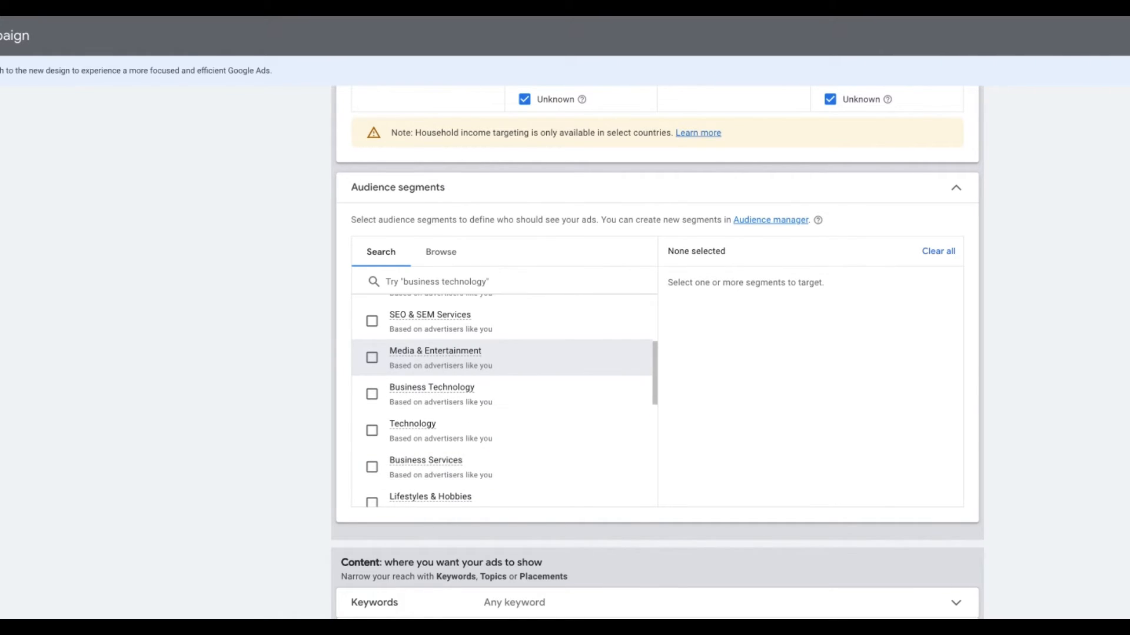
click(429, 277)
text(bus)
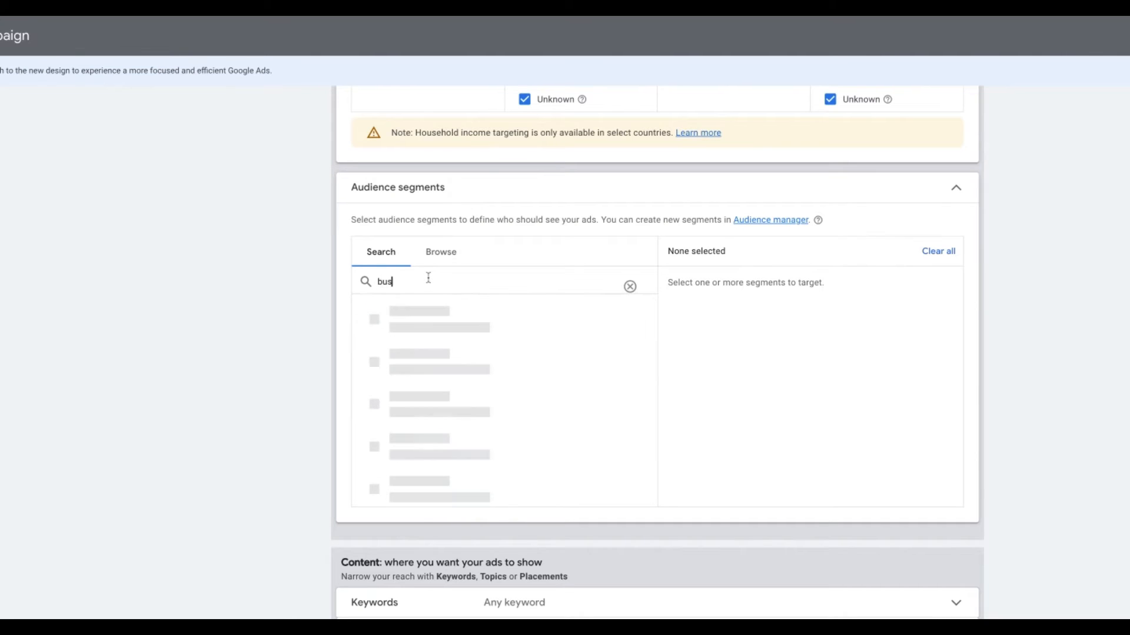
text(inesss)
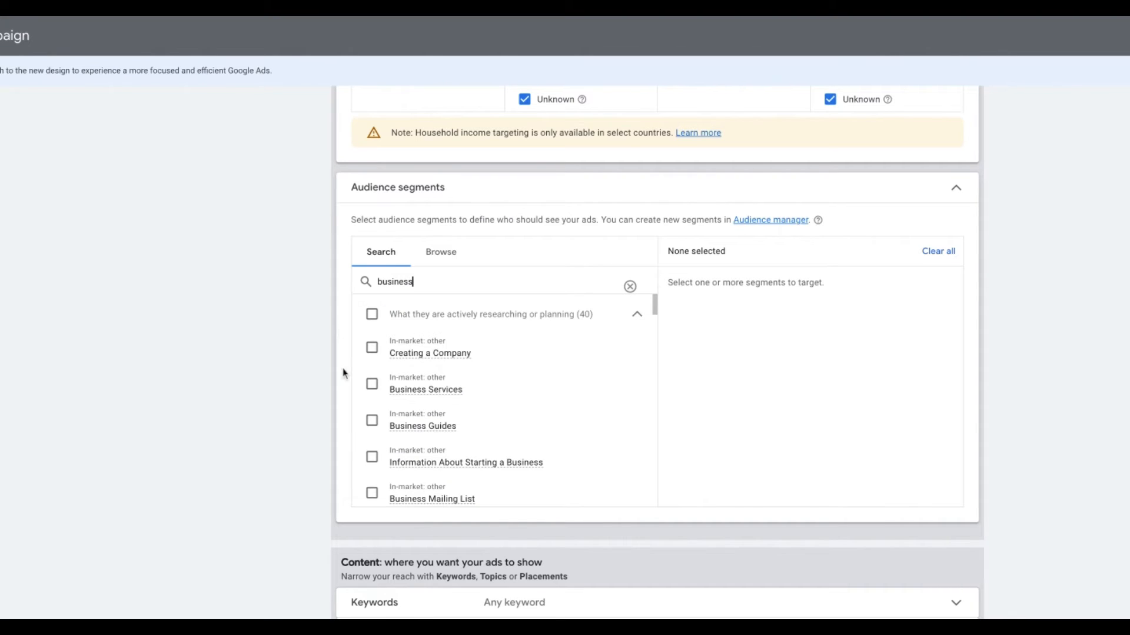
click(372, 385)
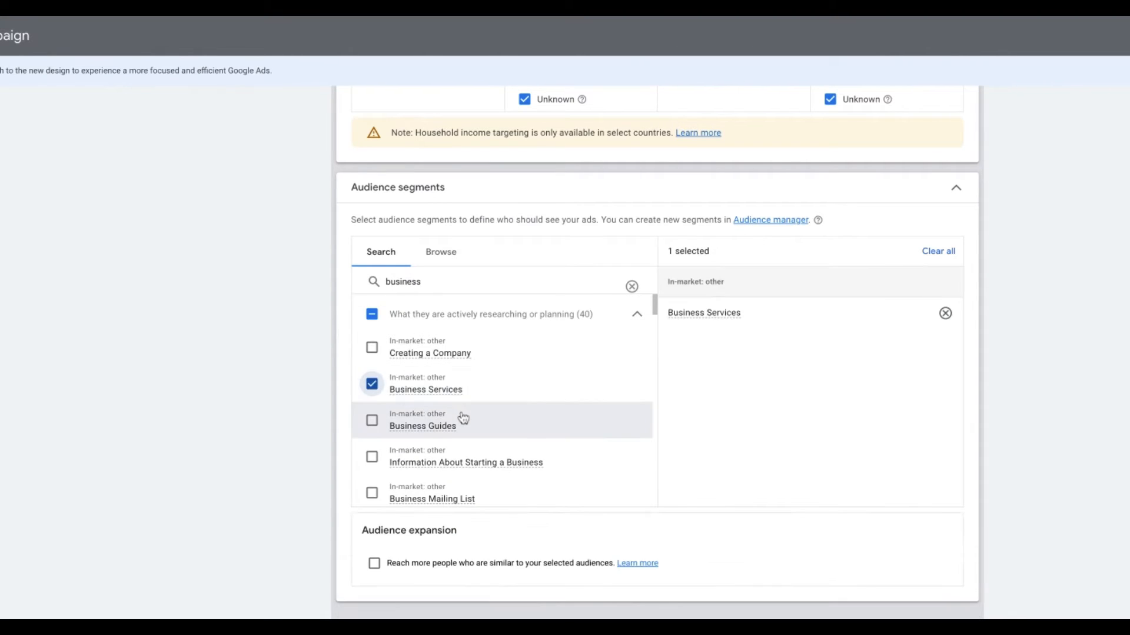
- Replace the search with 'marketing' and add the Marketing audience segment
drag(438, 282, 365, 283)
text(m)
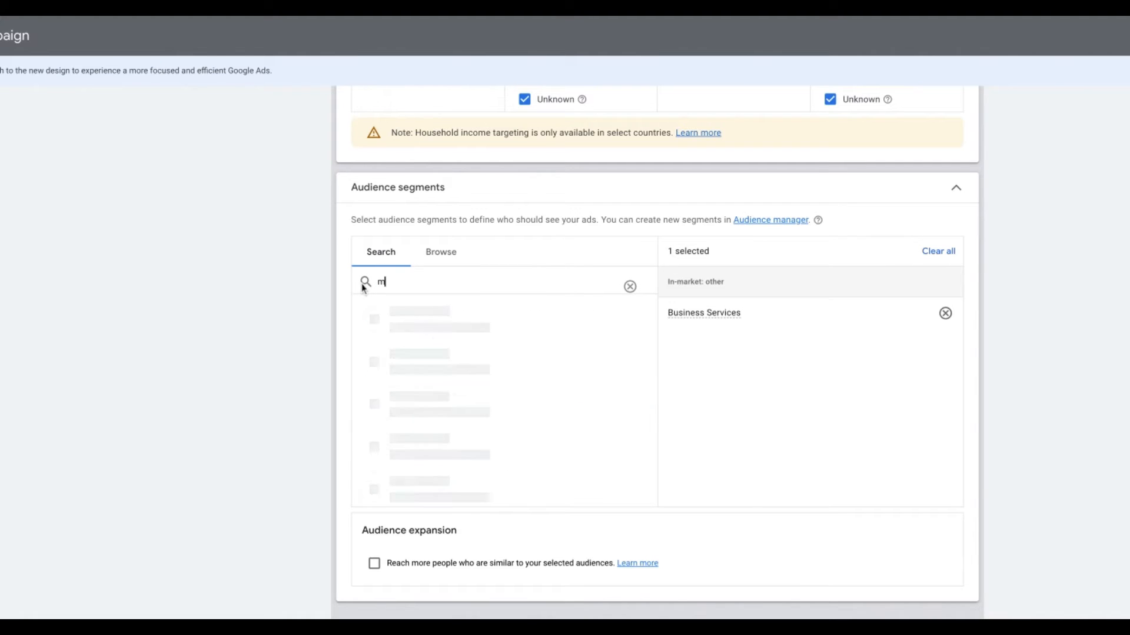
text(arketing)
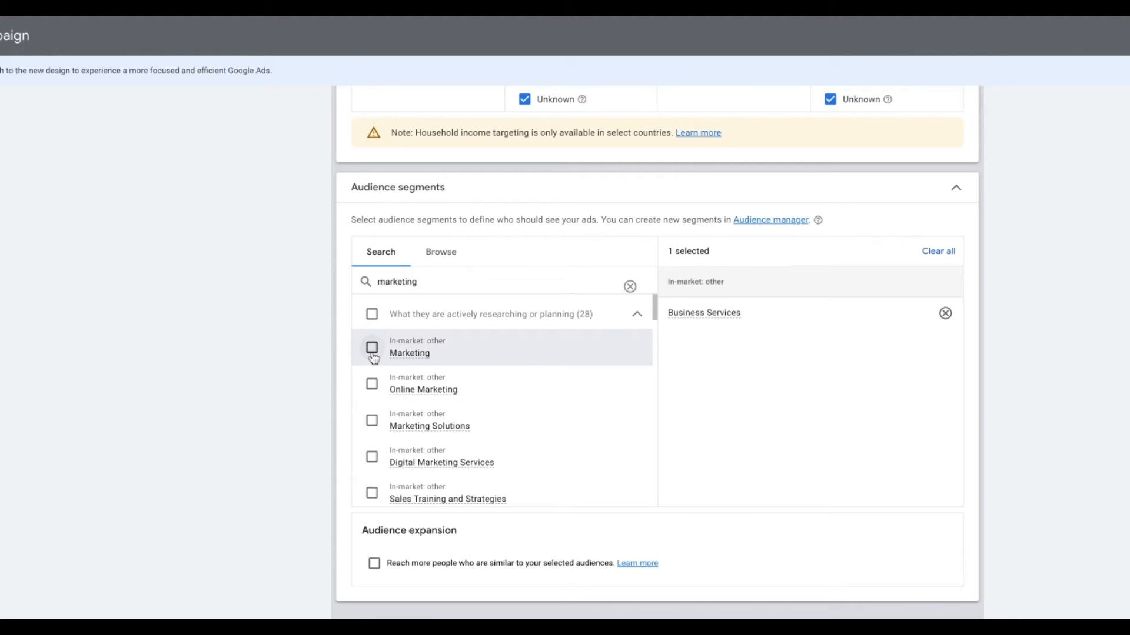
click(373, 353)
scroll(1035, 304, down, 1)
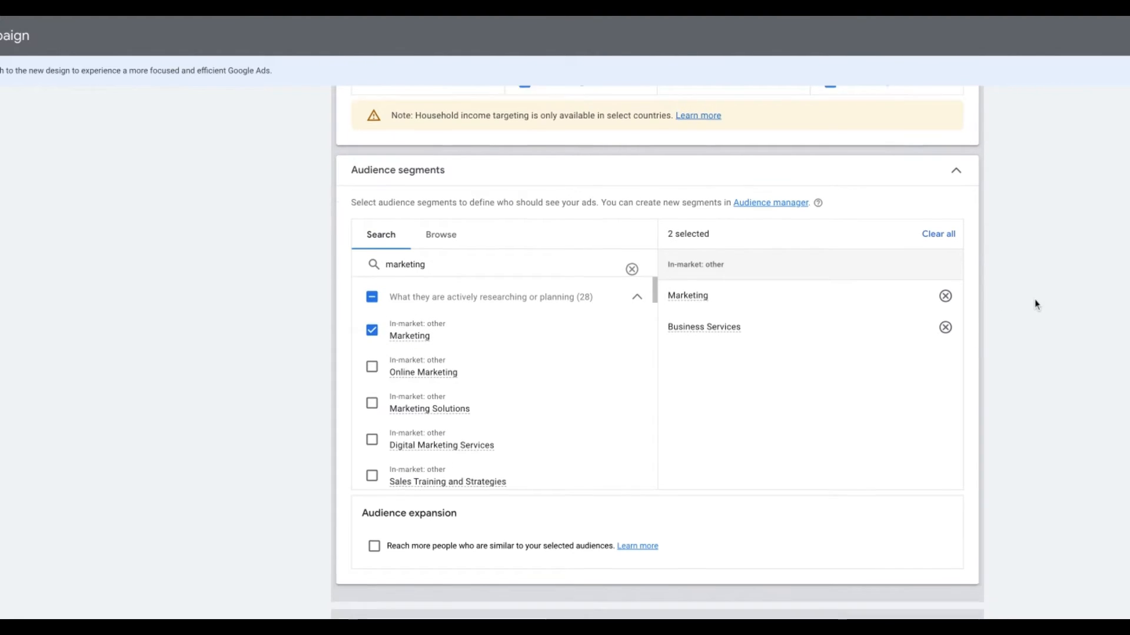
scroll(1035, 304, down, 2)
scroll(1034, 302, down, 2)
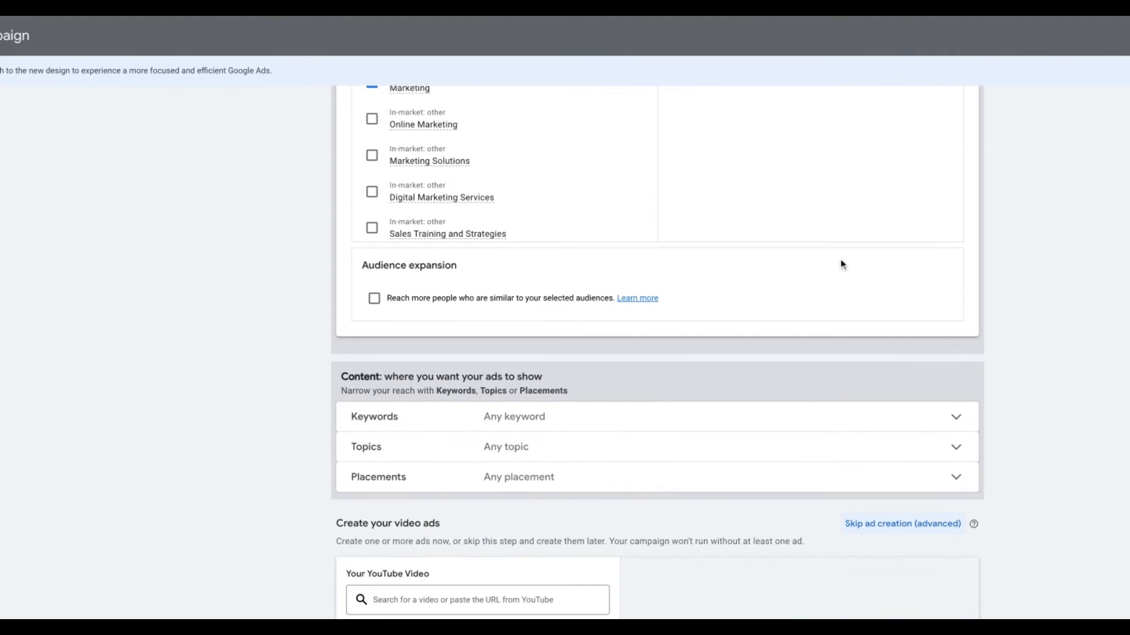
scroll(842, 264, down, 2)
- Add the keyword 'marketing for tradies' to the ad group's keyword targeting
click(577, 318)
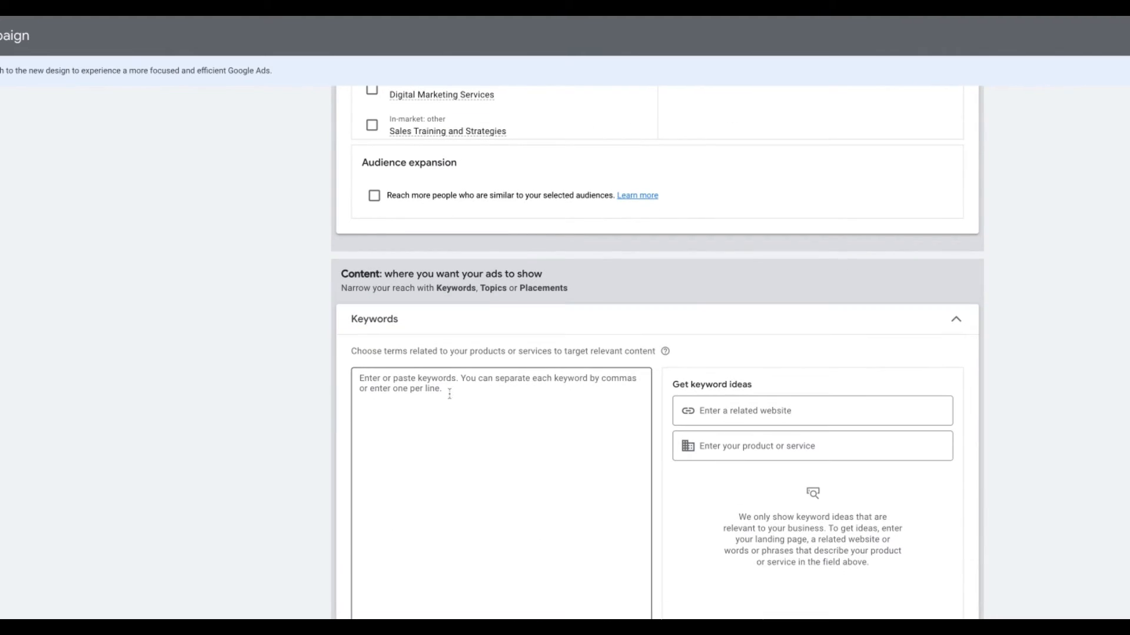
click(449, 394)
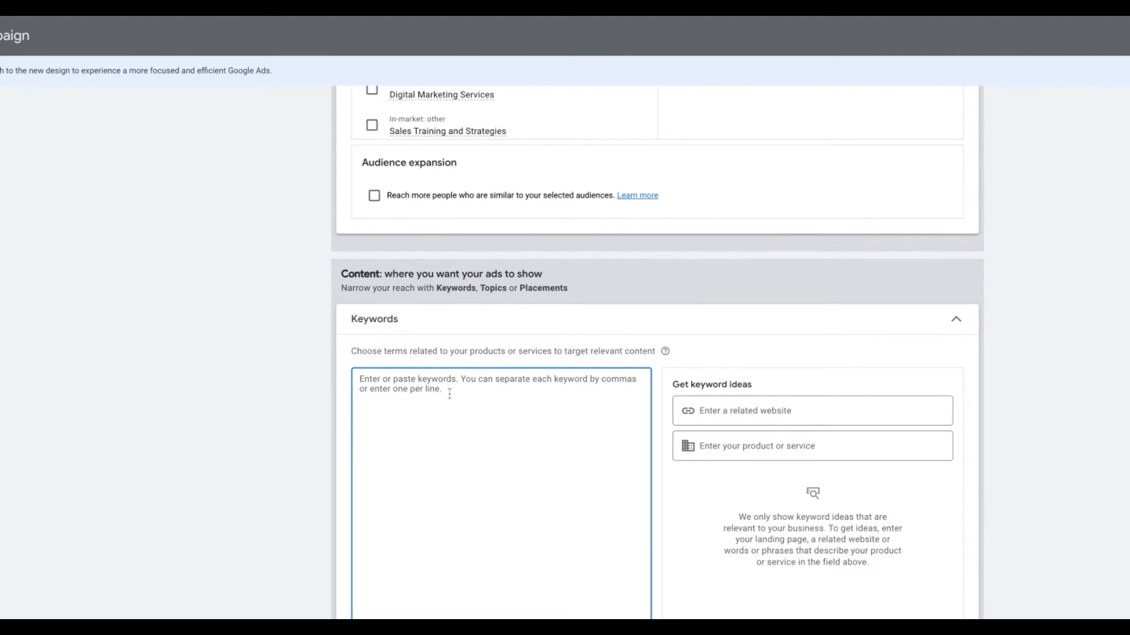
text(mark)
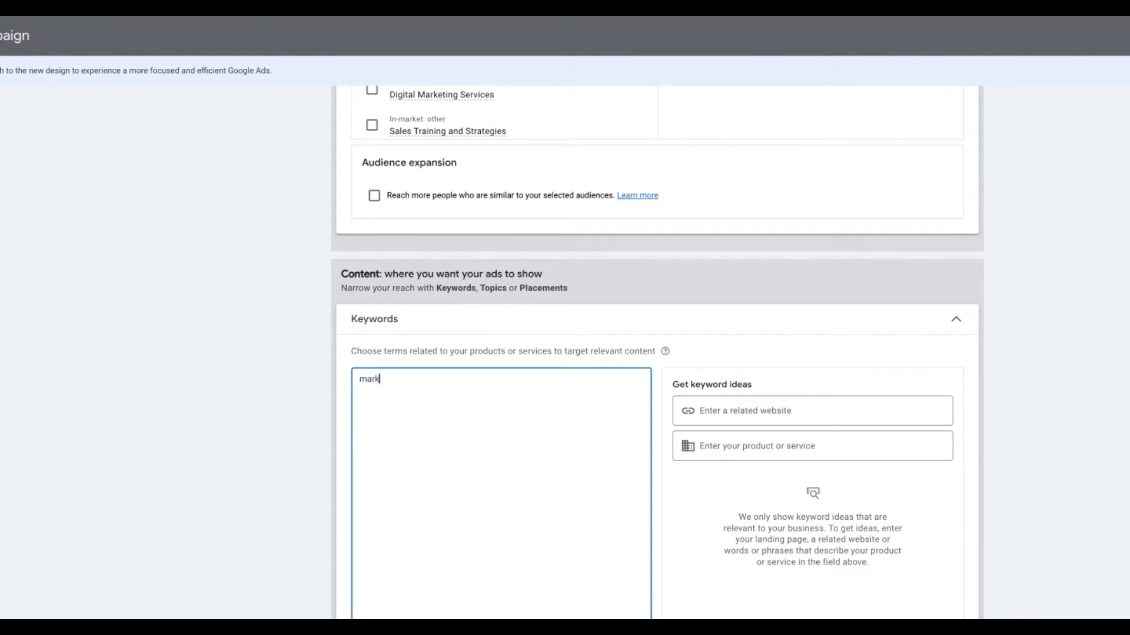
text(eting for tradies)
scroll(1014, 300, down, 2)
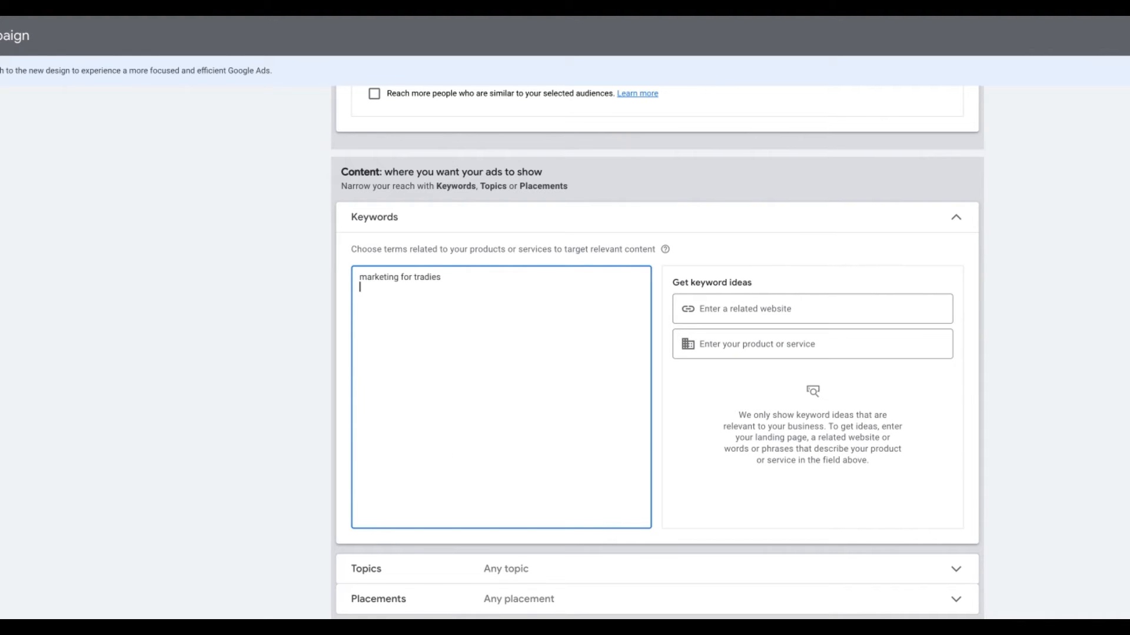
scroll(656, 353, down, 3)
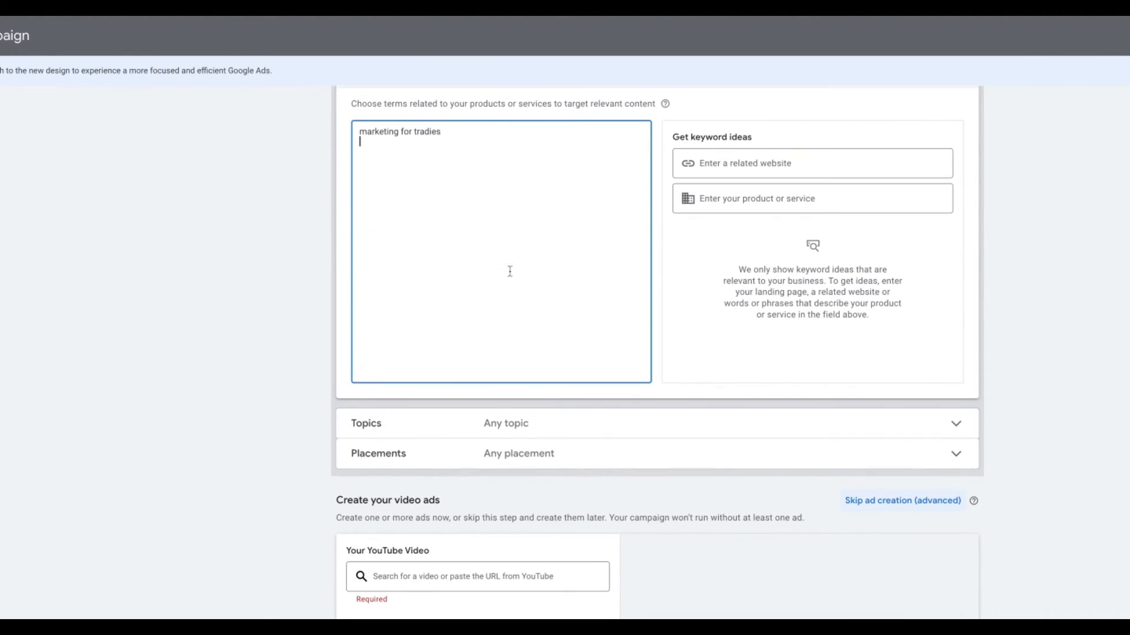
scroll(509, 271, down, 1)
scroll(509, 274, down, 3)
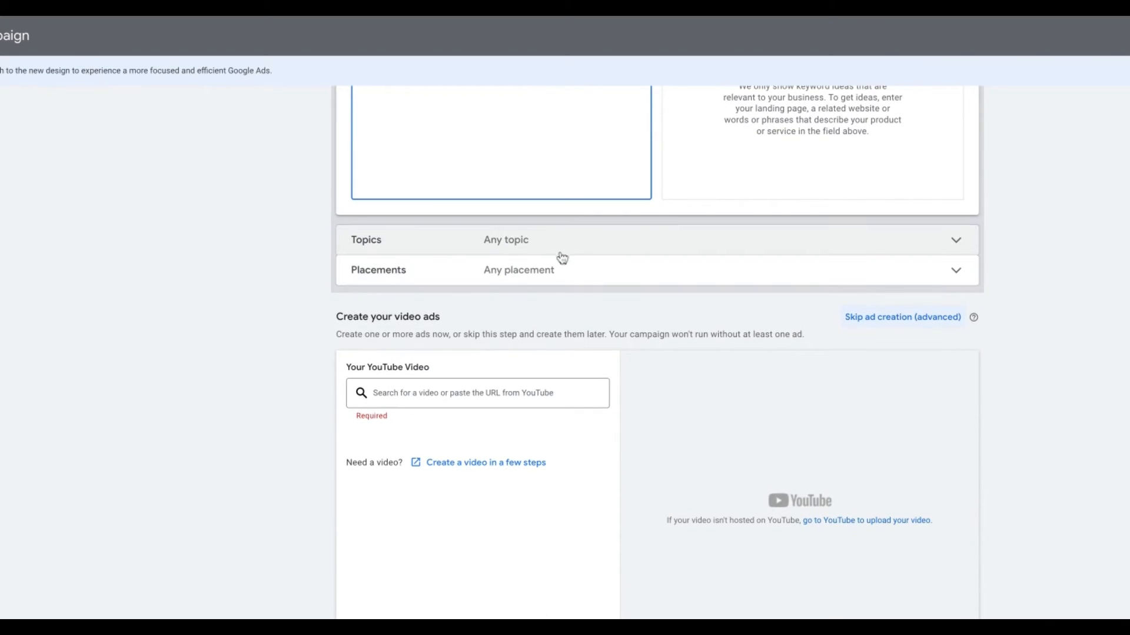
- Select the Classic Vehicles and Vehicle Shows topics under Autos & Vehicles
click(561, 252)
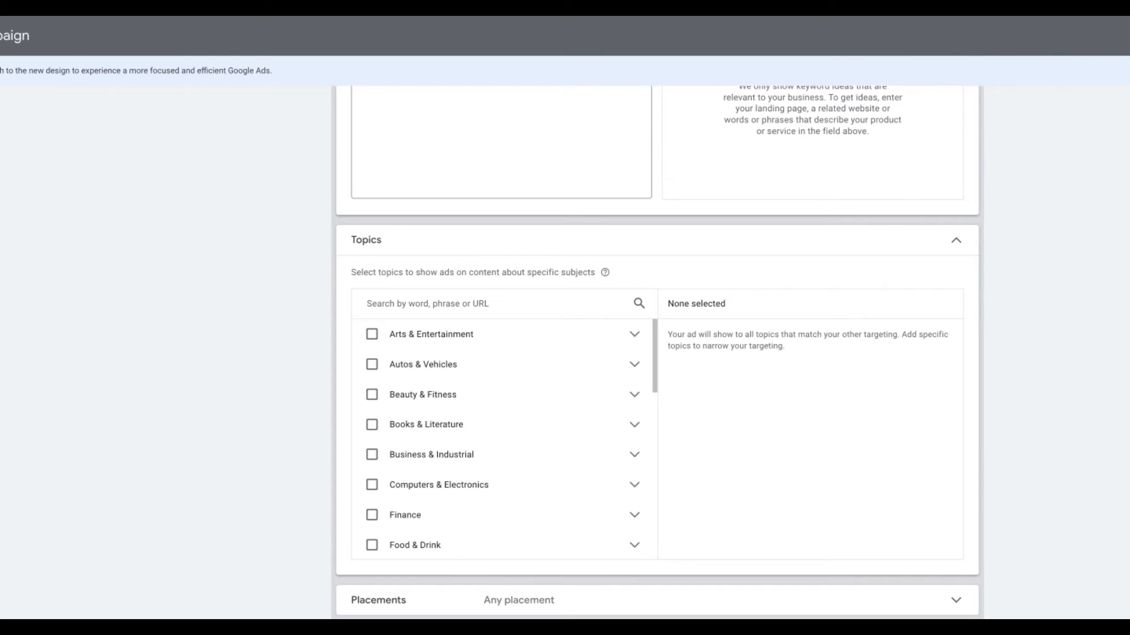
click(633, 365)
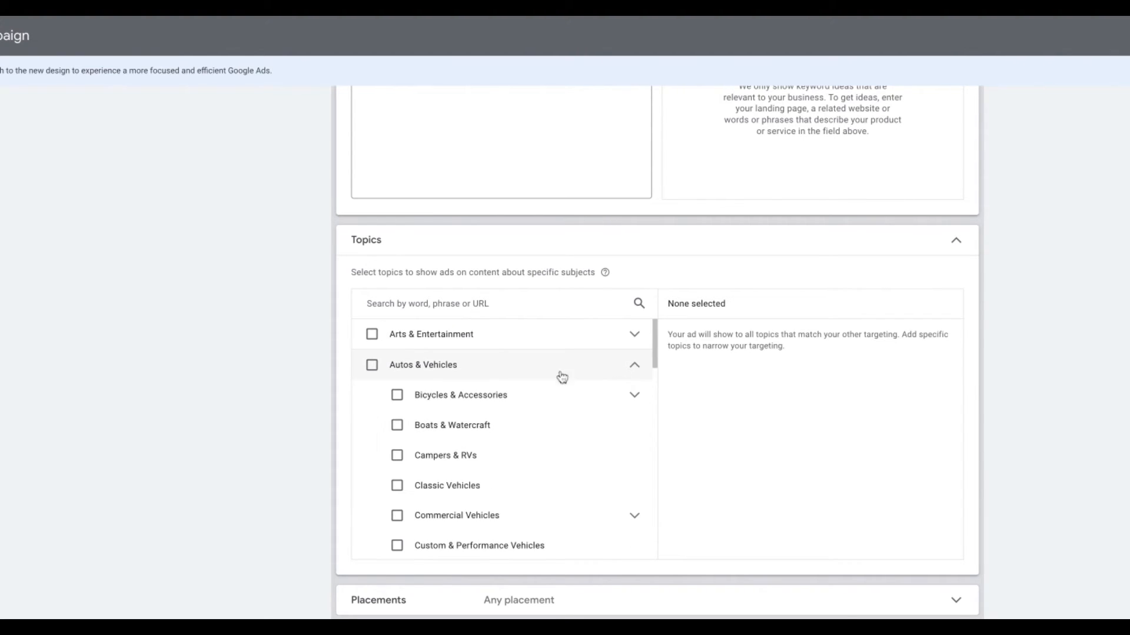
scroll(553, 385, down, 2)
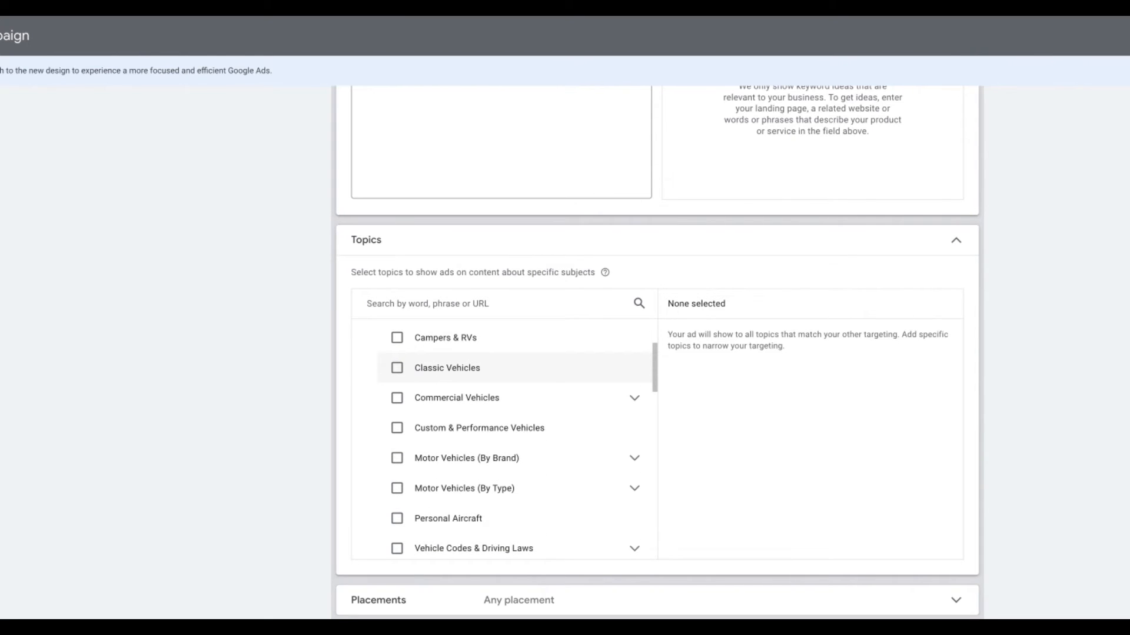
click(397, 367)
scroll(547, 400, down, 3)
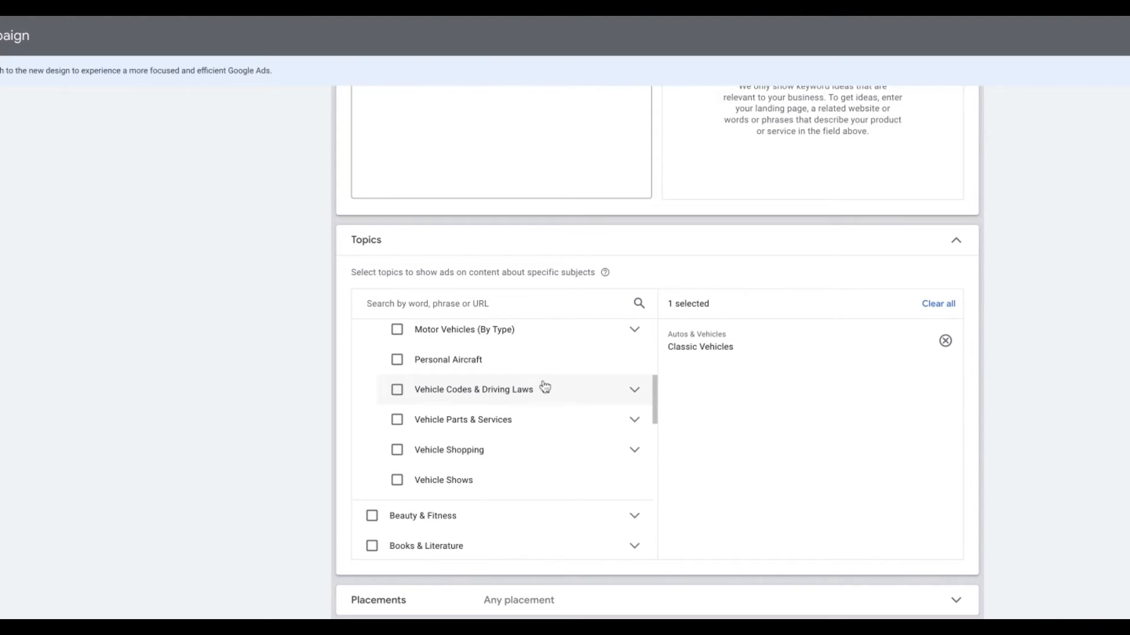
click(397, 480)
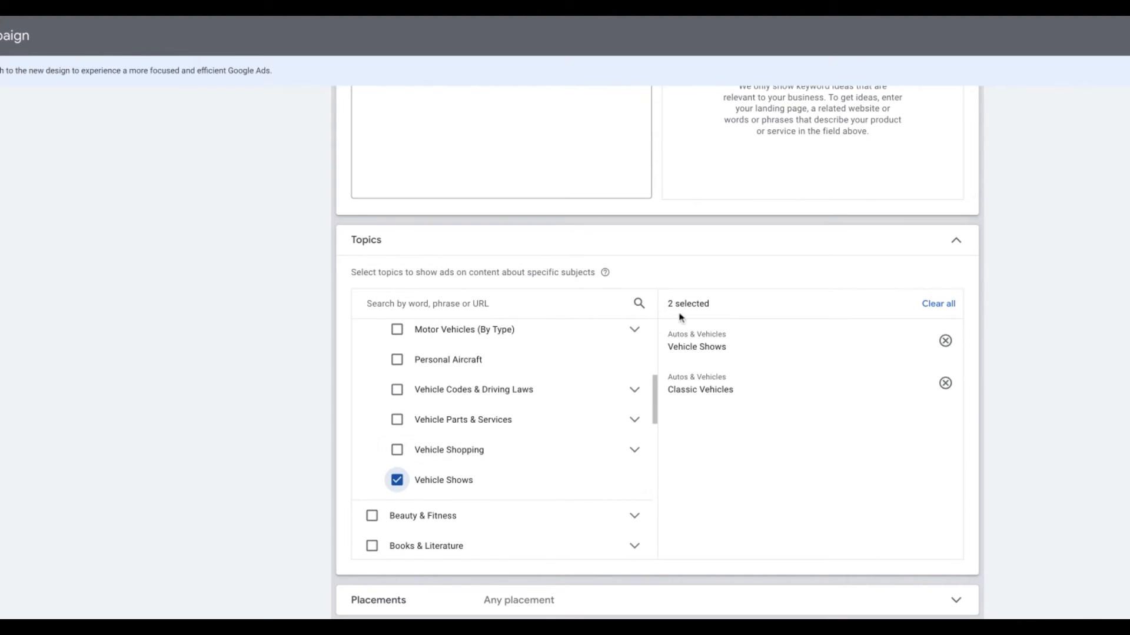
scroll(1041, 363, down, 4)
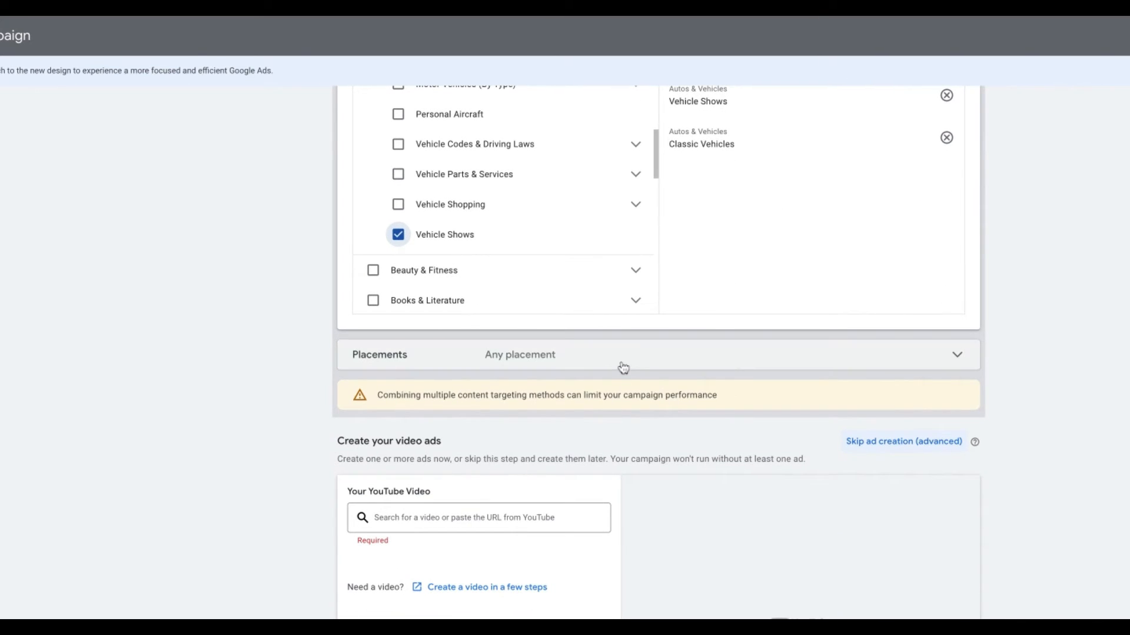
- Search placements for 'trucks' and browse the matching YouTube channels
click(623, 367)
scroll(612, 381, down, 3)
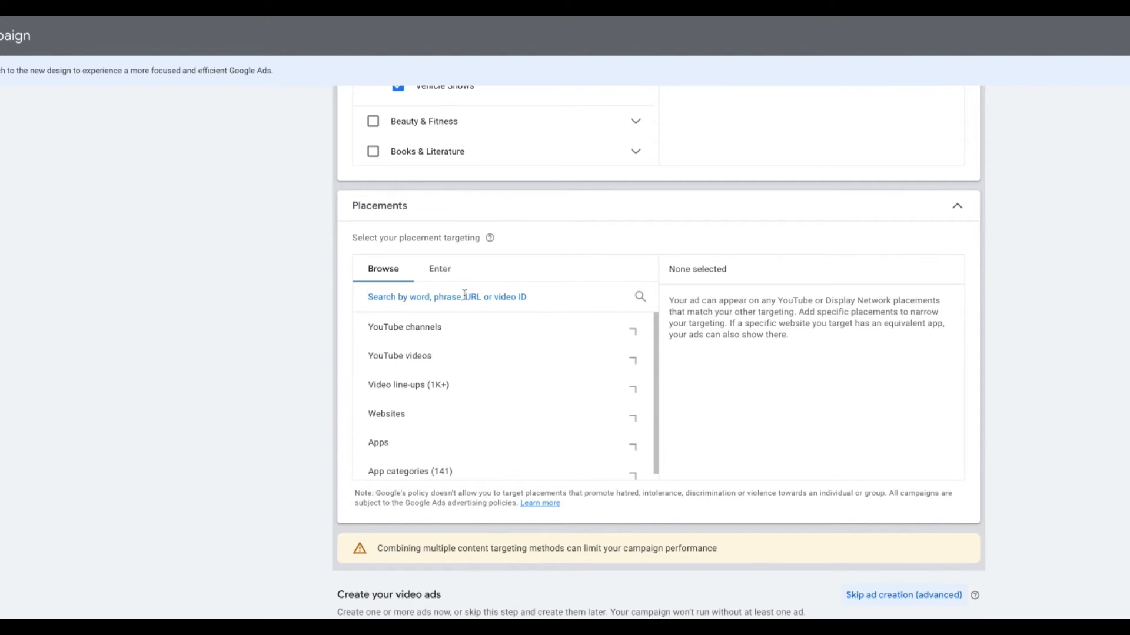
text(utes)
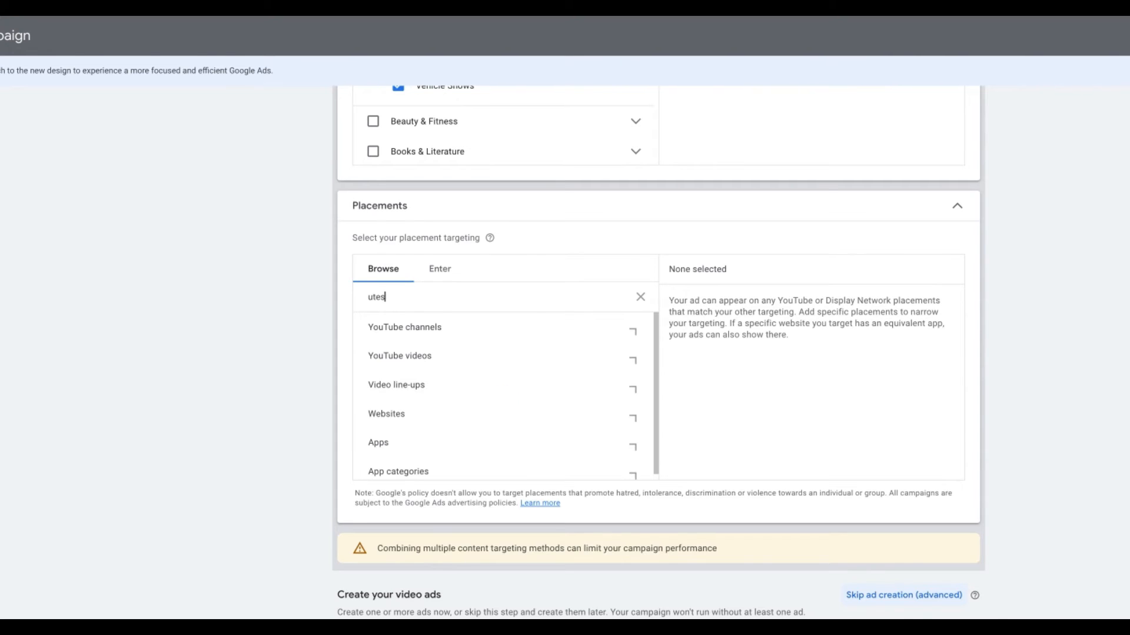
click(561, 328)
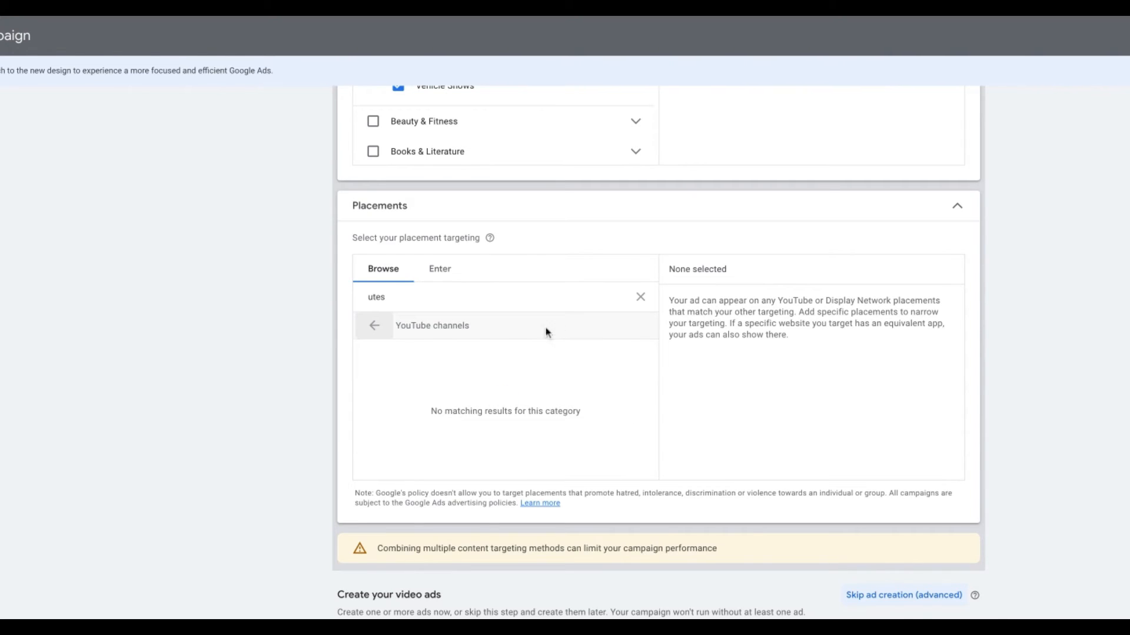
click(374, 325)
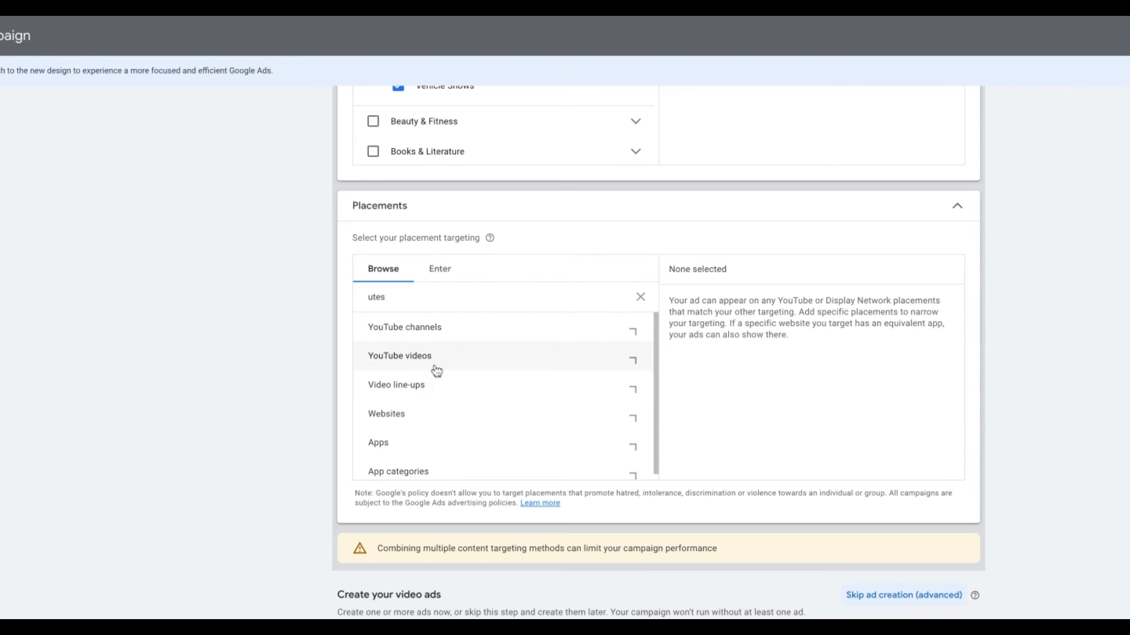
double_click(402, 303)
text(truck)
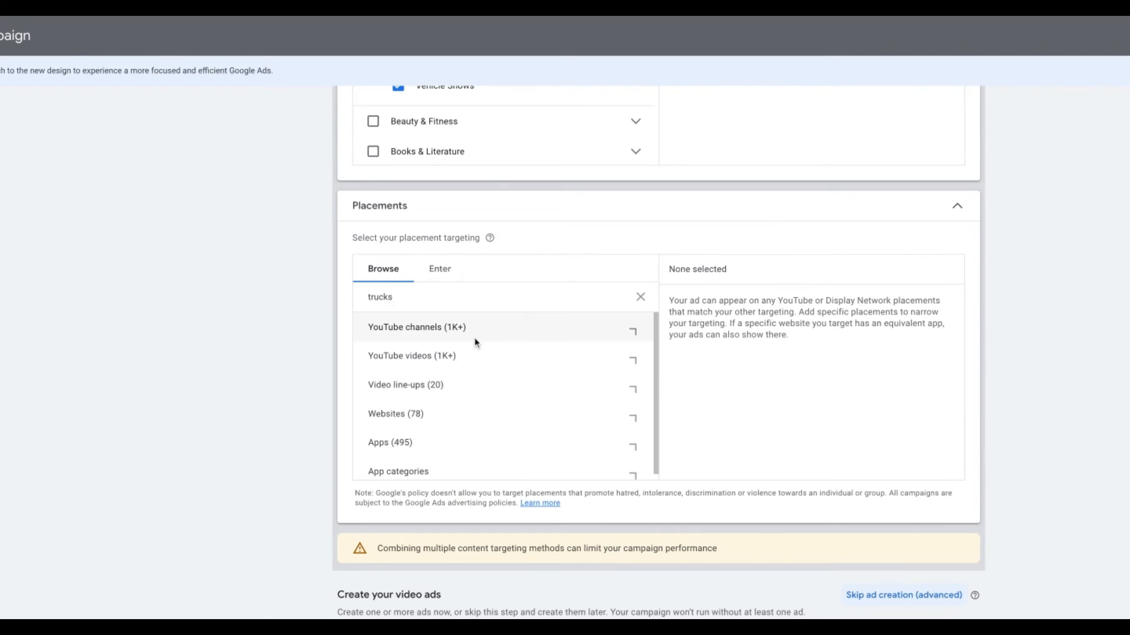
click(498, 338)
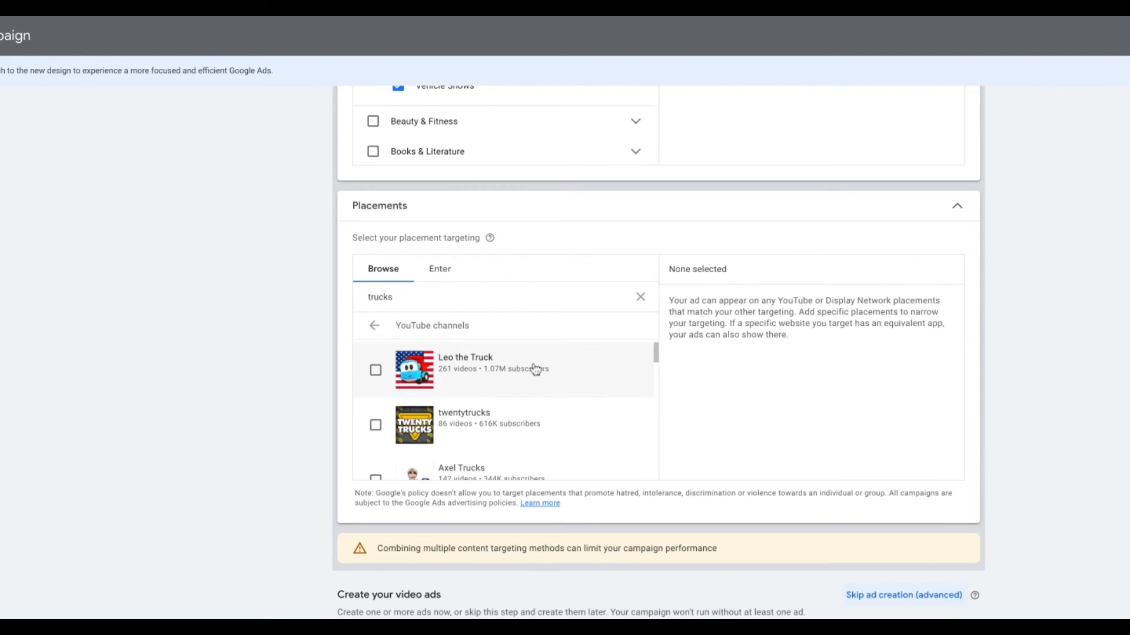
- Add the YouTube channels Trucks TV I Тракс ТВ and Trains Tracks and Trucks as placements
scroll(534, 369, down, 3)
scroll(535, 369, down, 10)
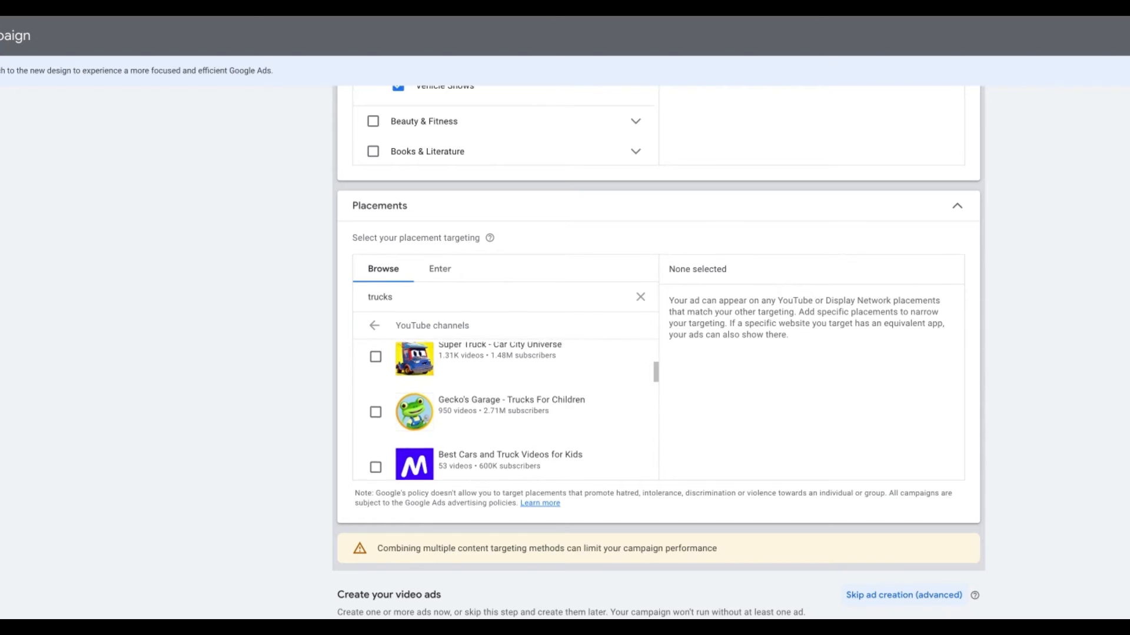
scroll(503, 411, down, 5)
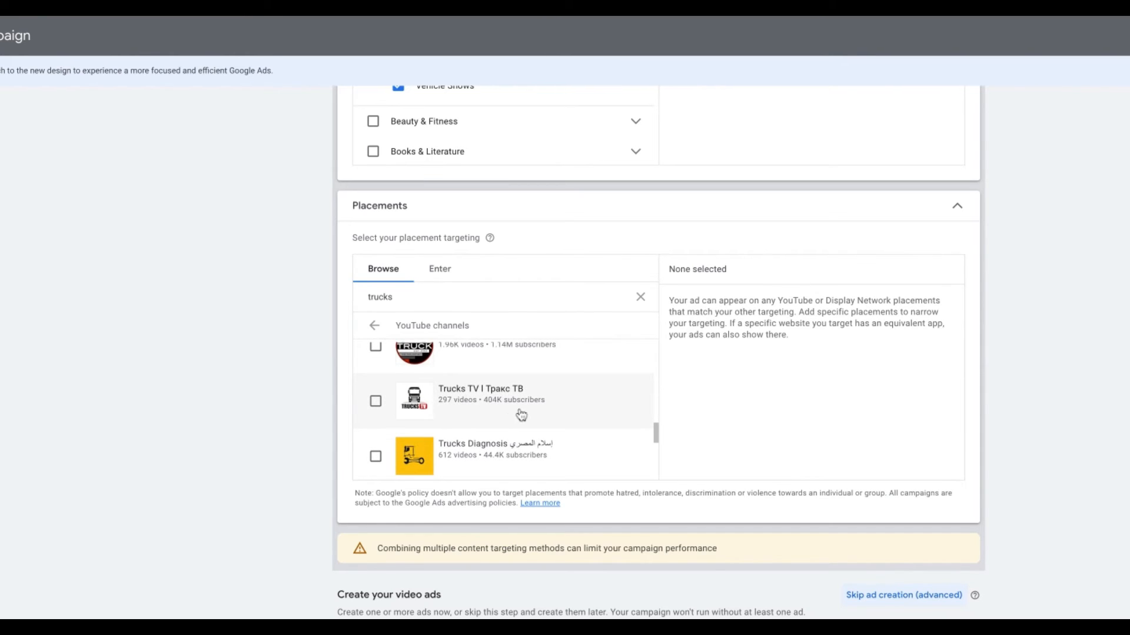
click(376, 403)
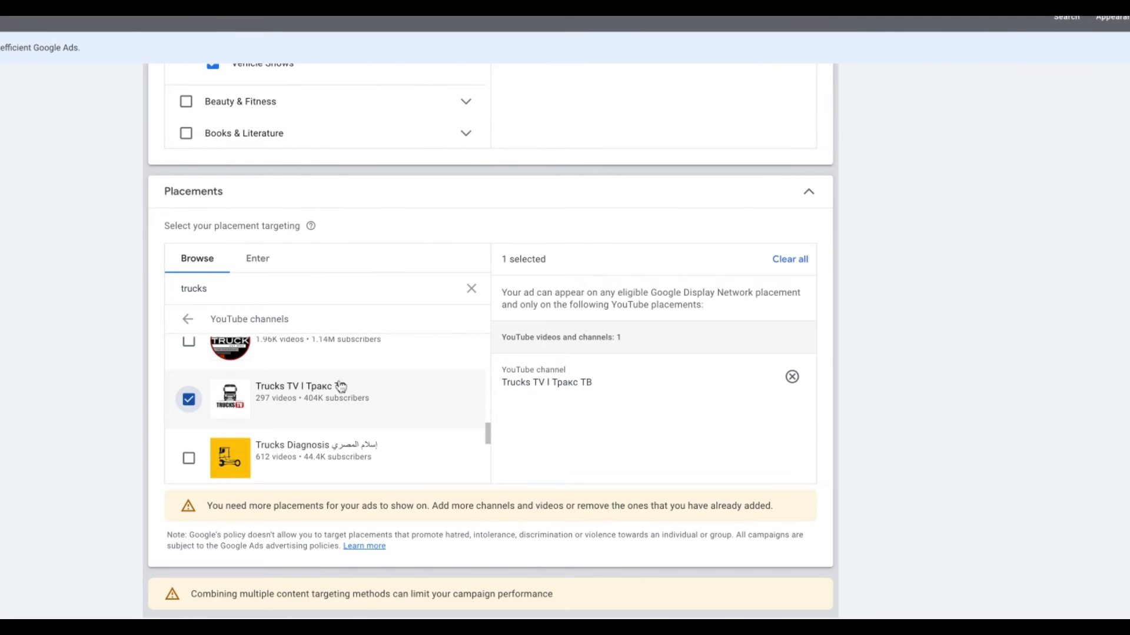
scroll(342, 389, down, 10)
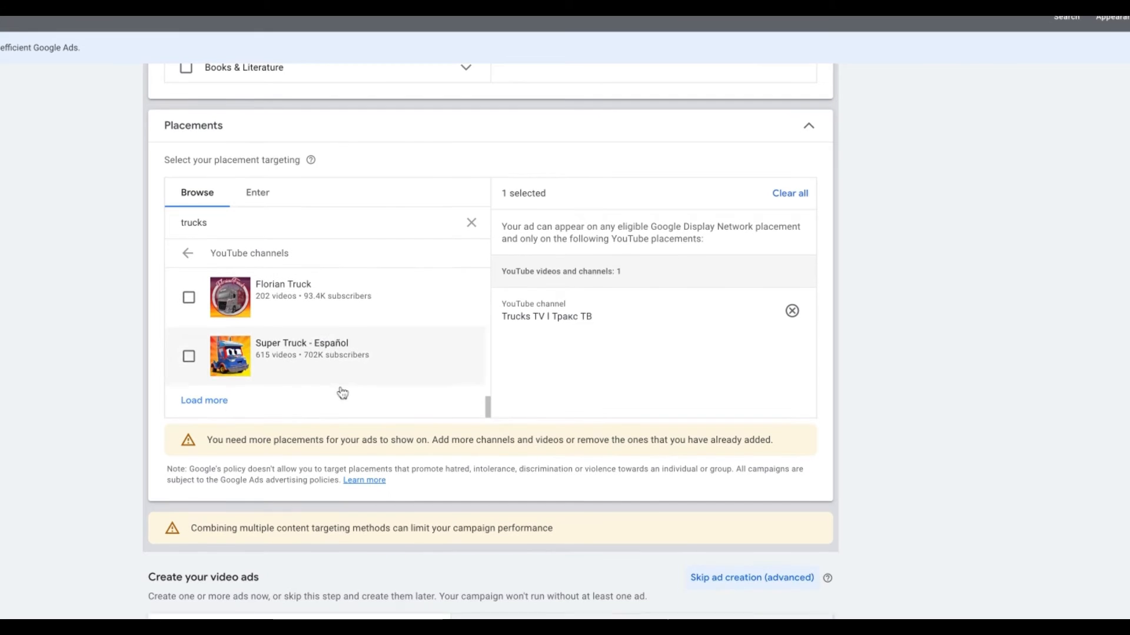
click(191, 402)
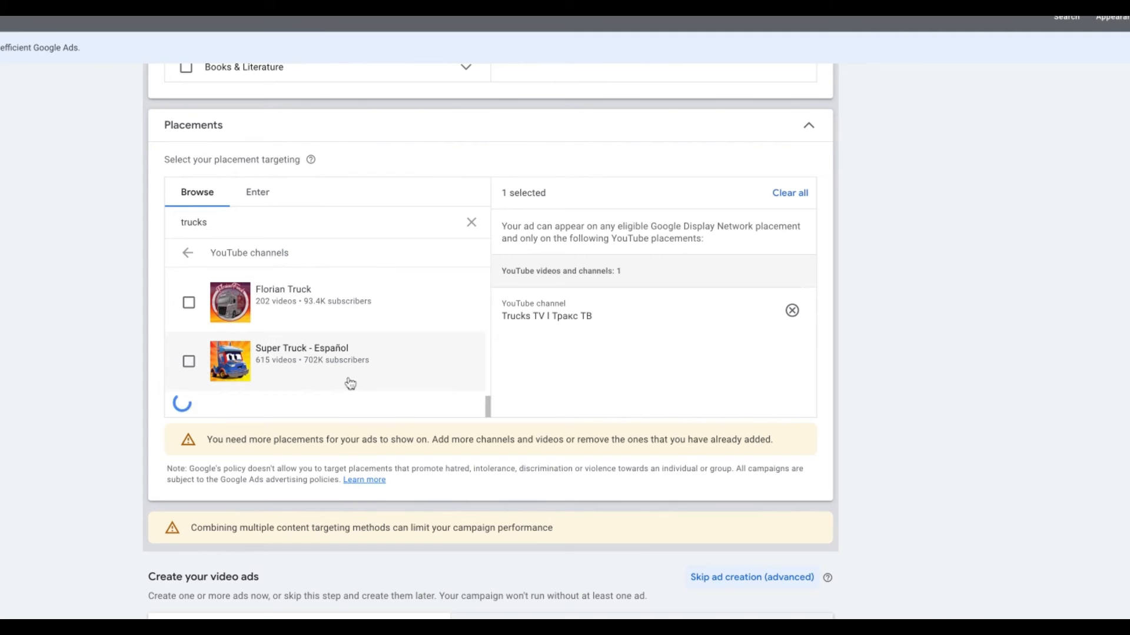
scroll(350, 384, down, 3)
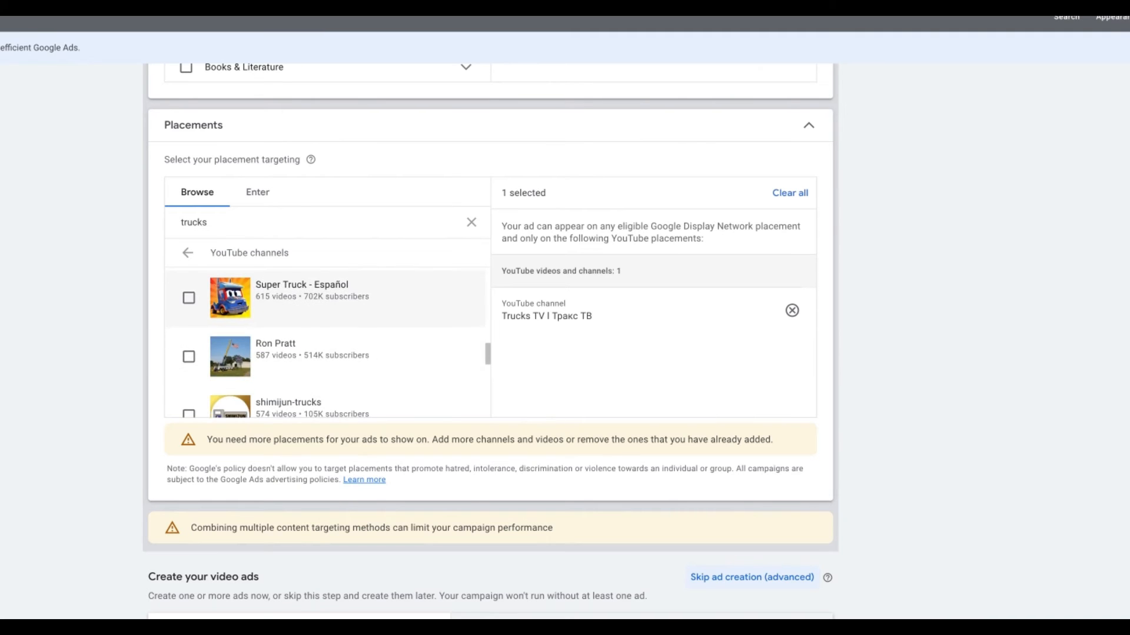
scroll(327, 371, up, 2)
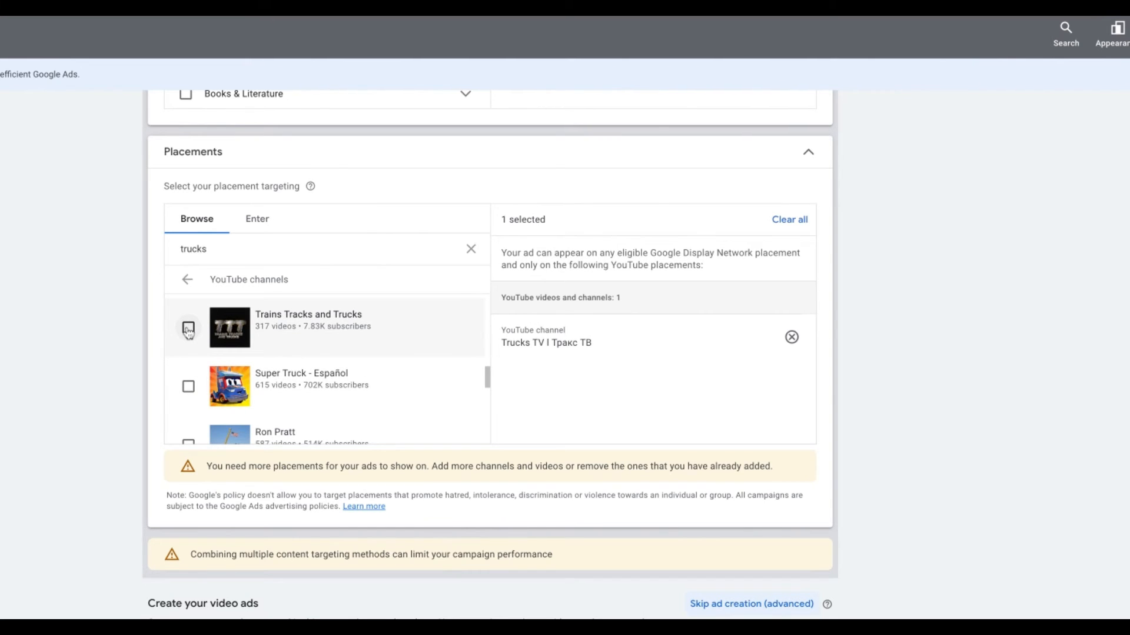
click(188, 330)
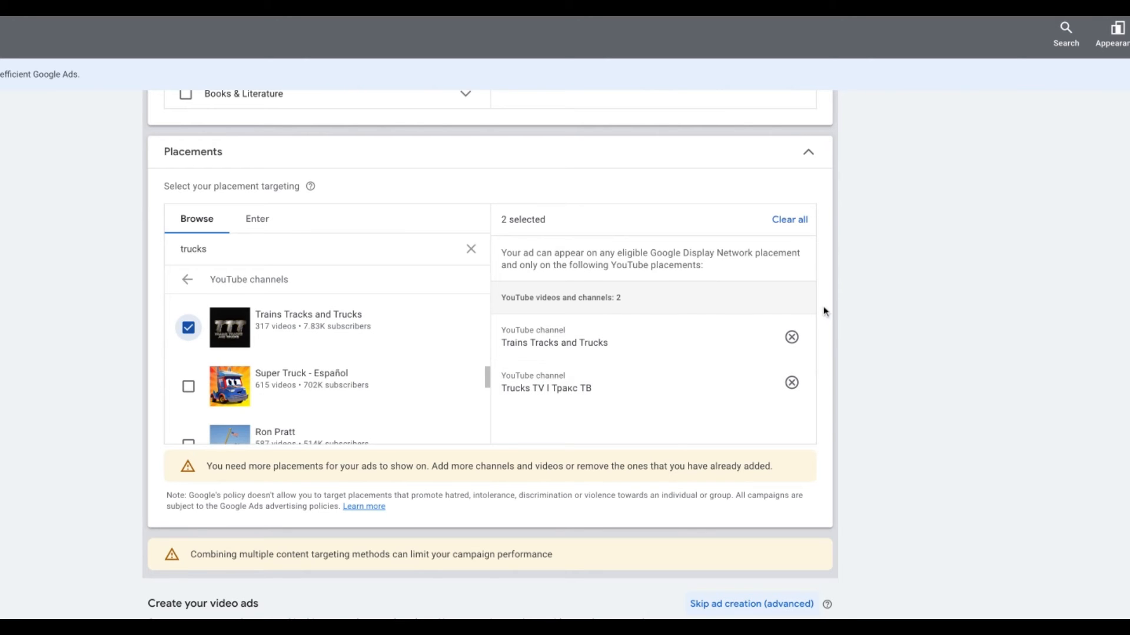
scroll(776, 353, down, 3)
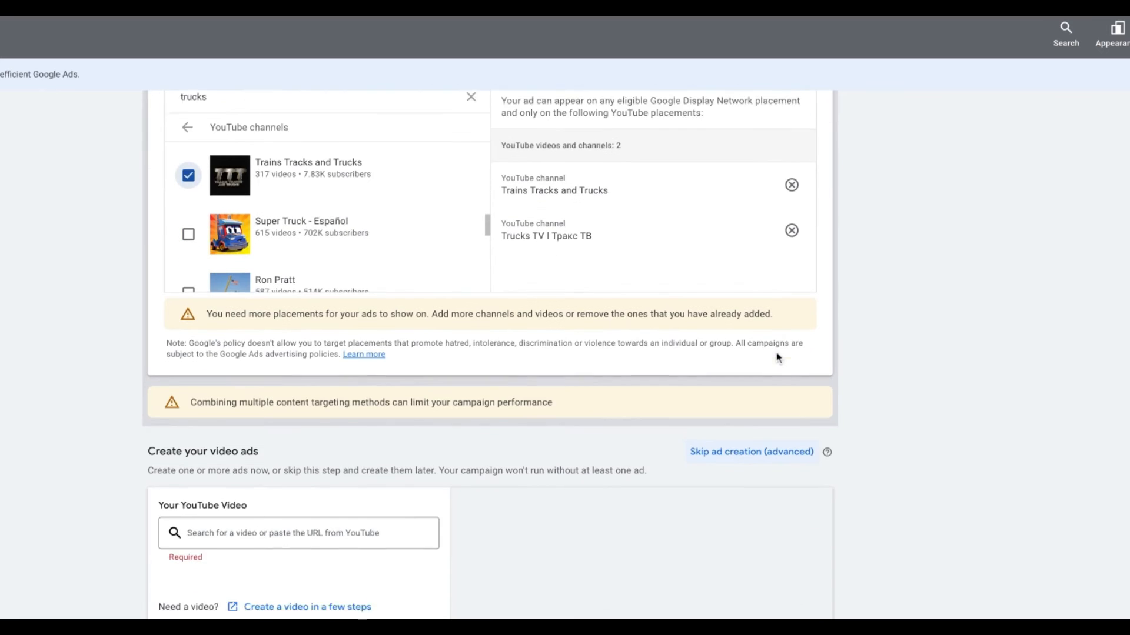
- Paste the 'Paid Advertising Help For Tradie' video's YouTube link into the video search box
scroll(506, 303, down, 3)
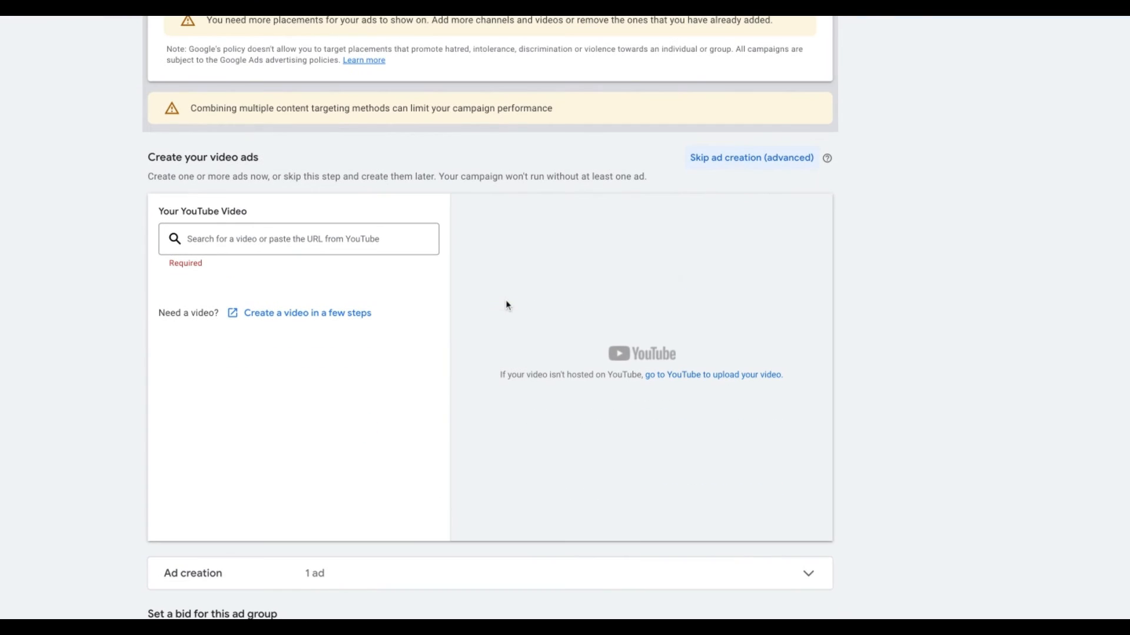
click(317, 236)
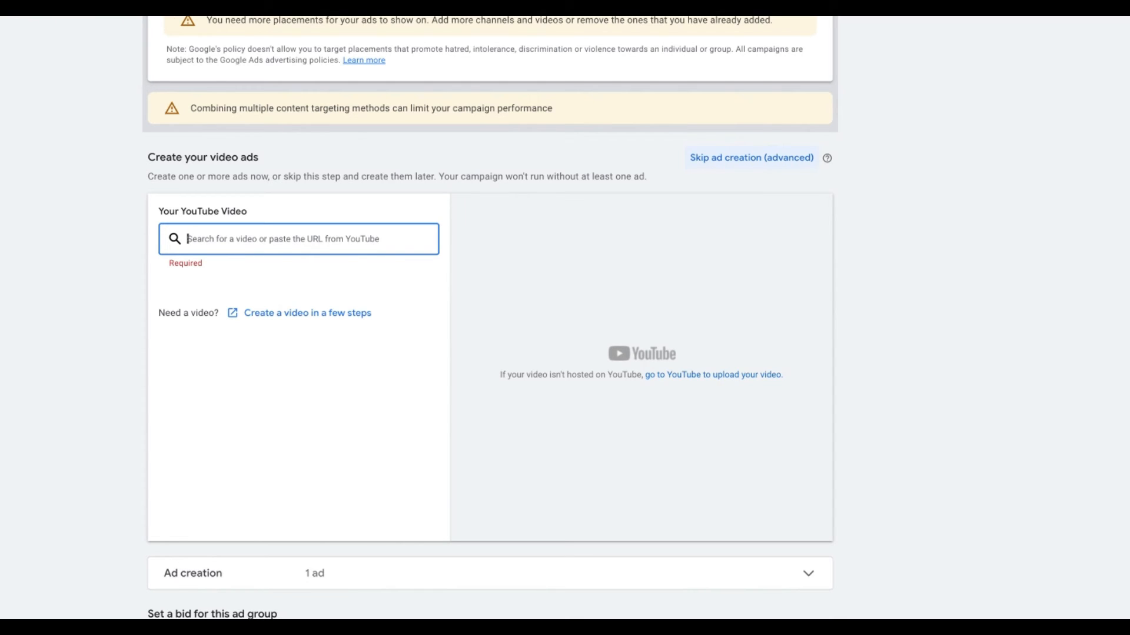
key(ctrl+v)
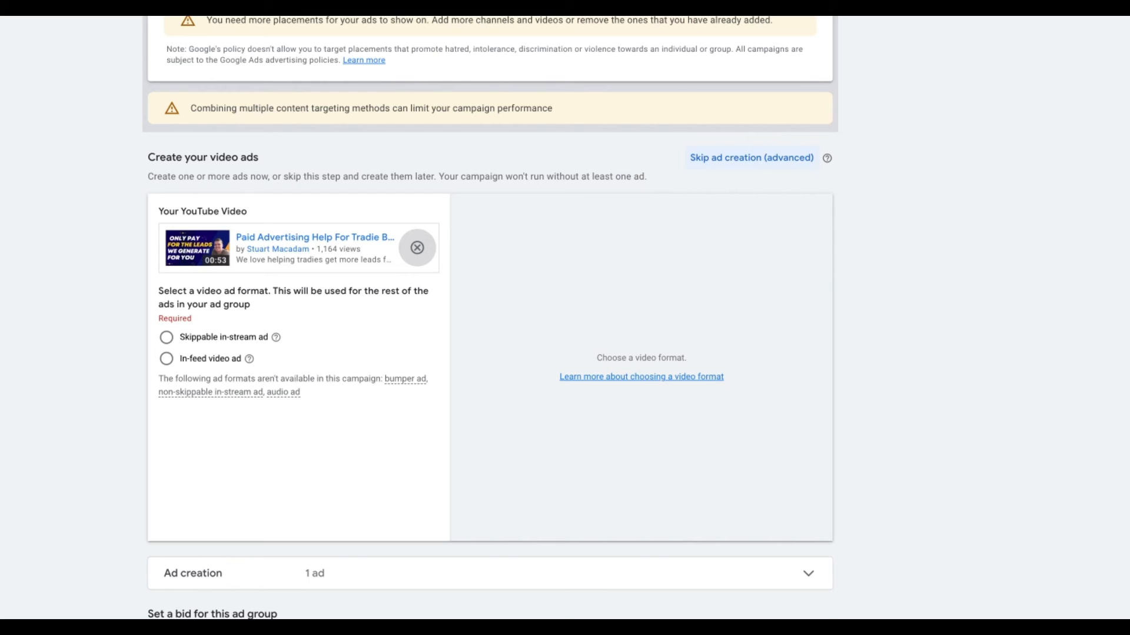
click(166, 337)
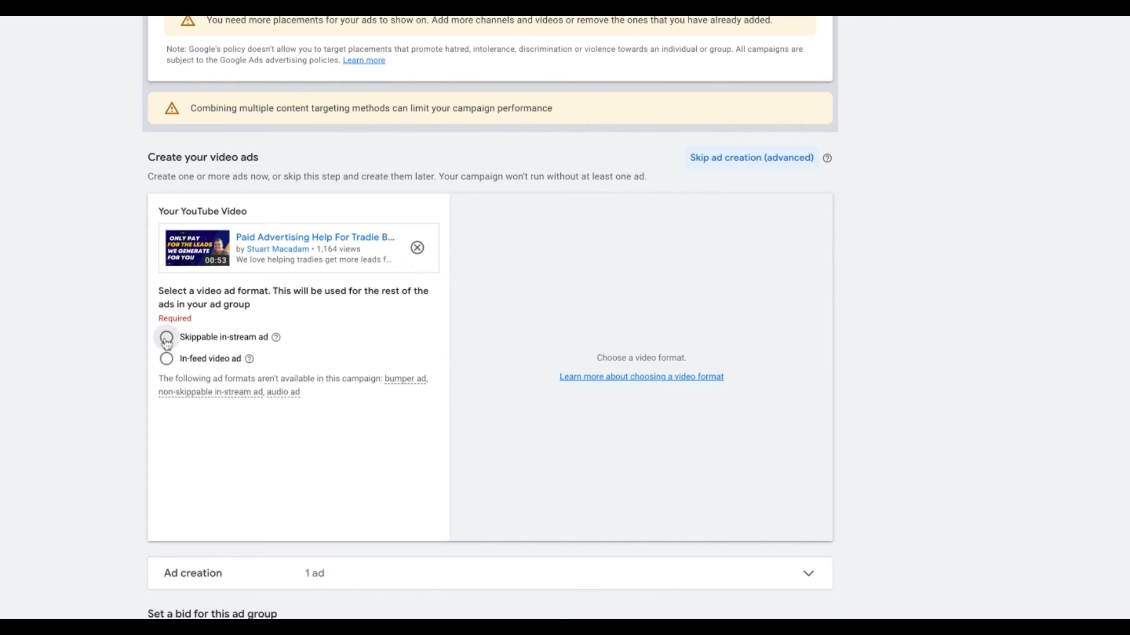
scroll(355, 366, down, 2)
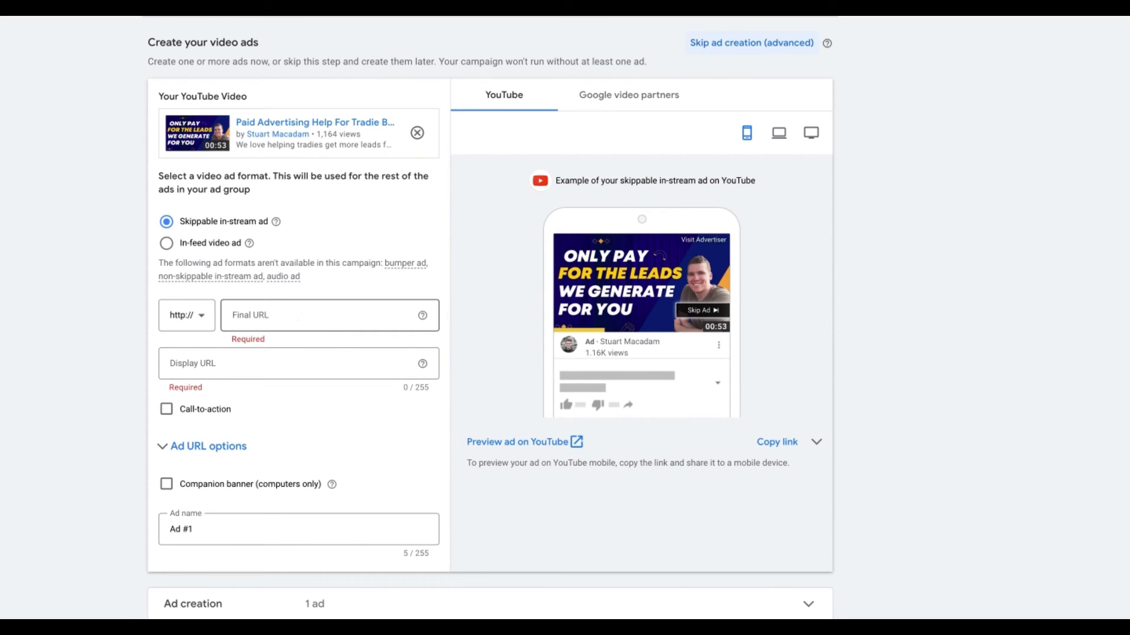
click(295, 313)
text(www)
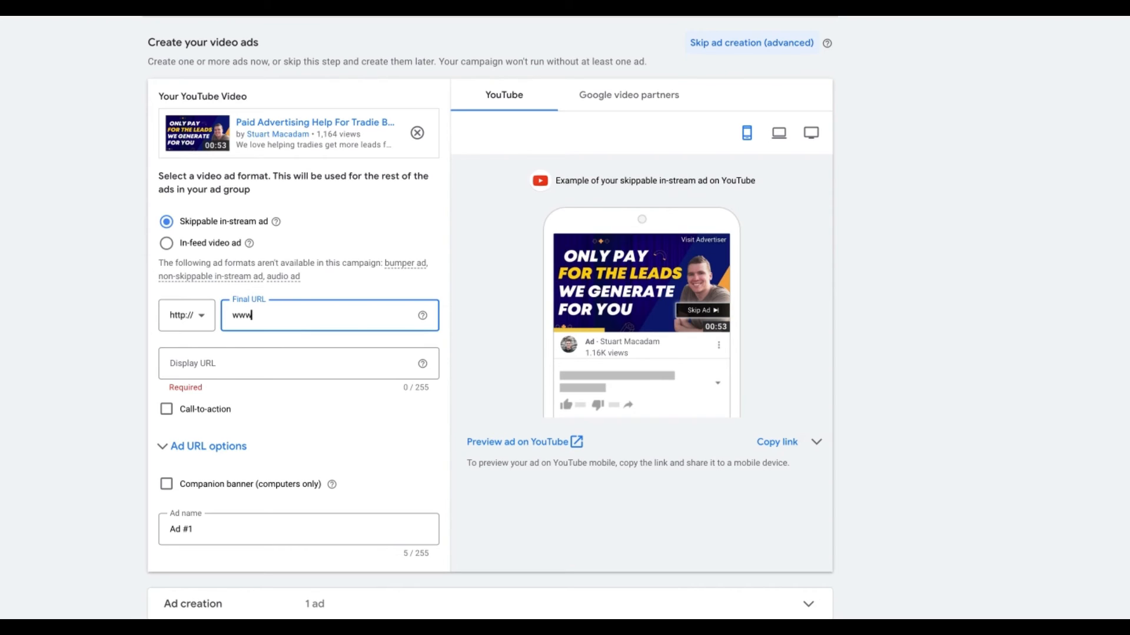
text(.paidv)
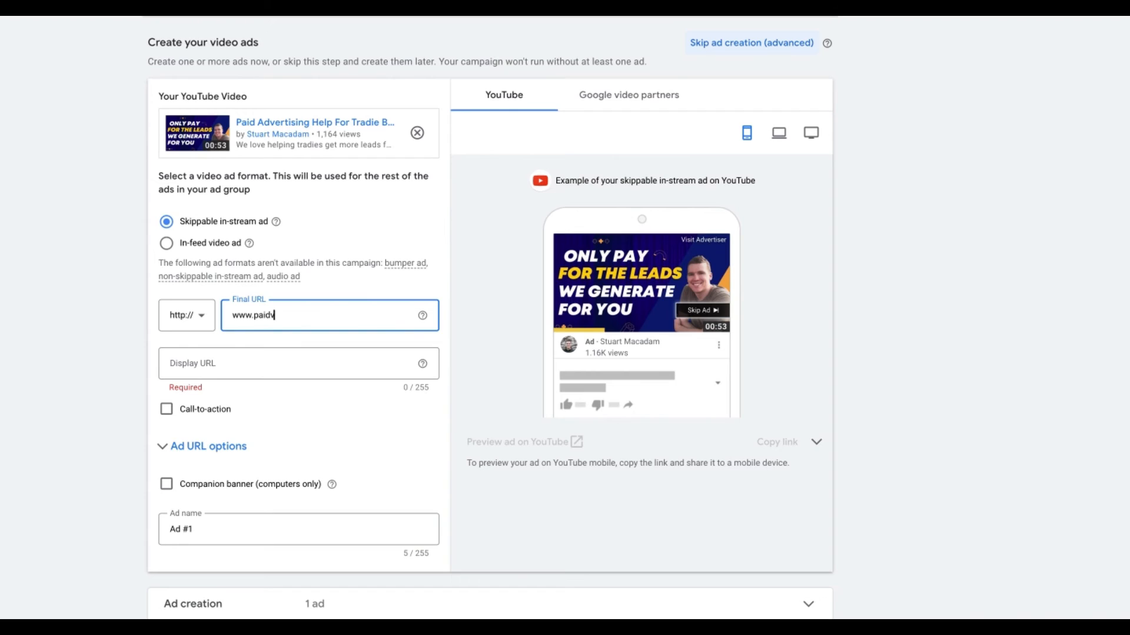
key(BackSpace)
text(ave)
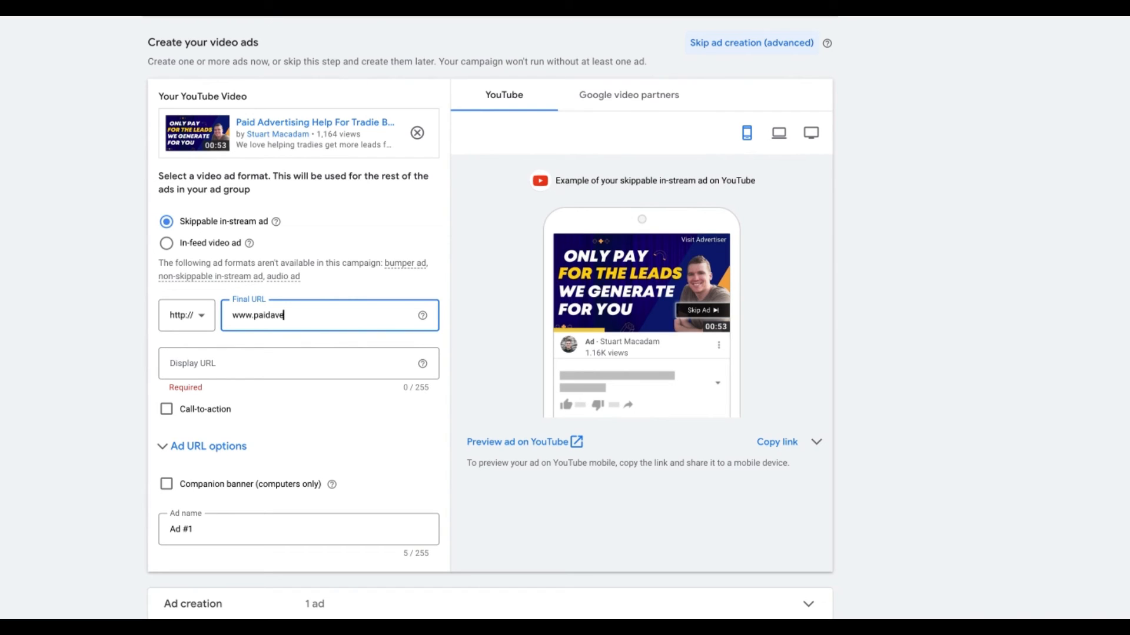
text(rtis)
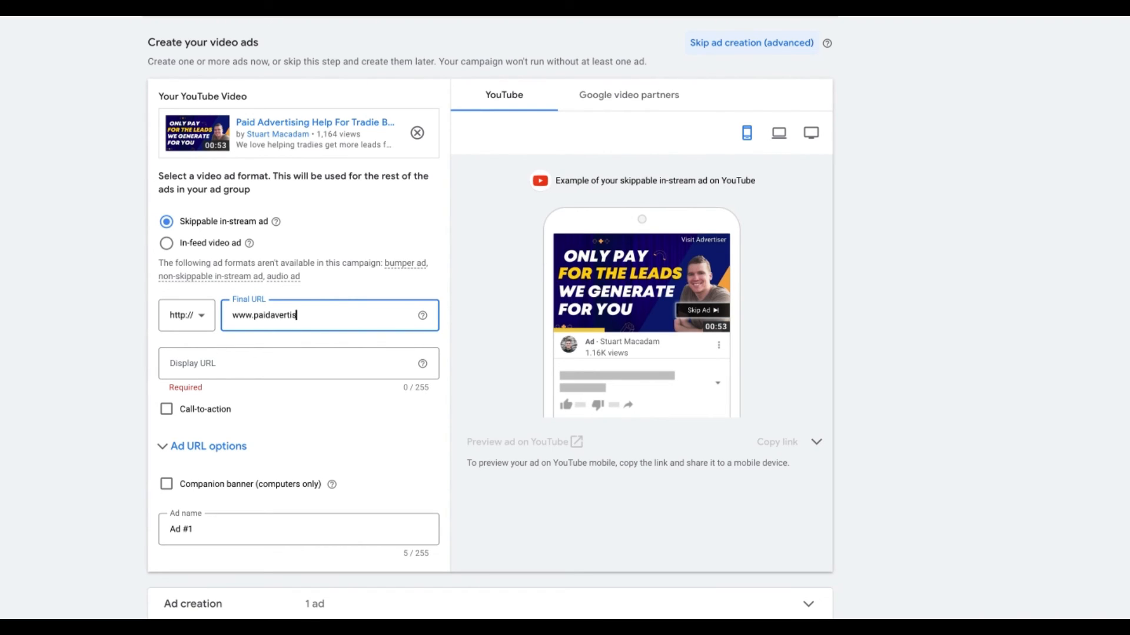
text(inghelp.cpm)
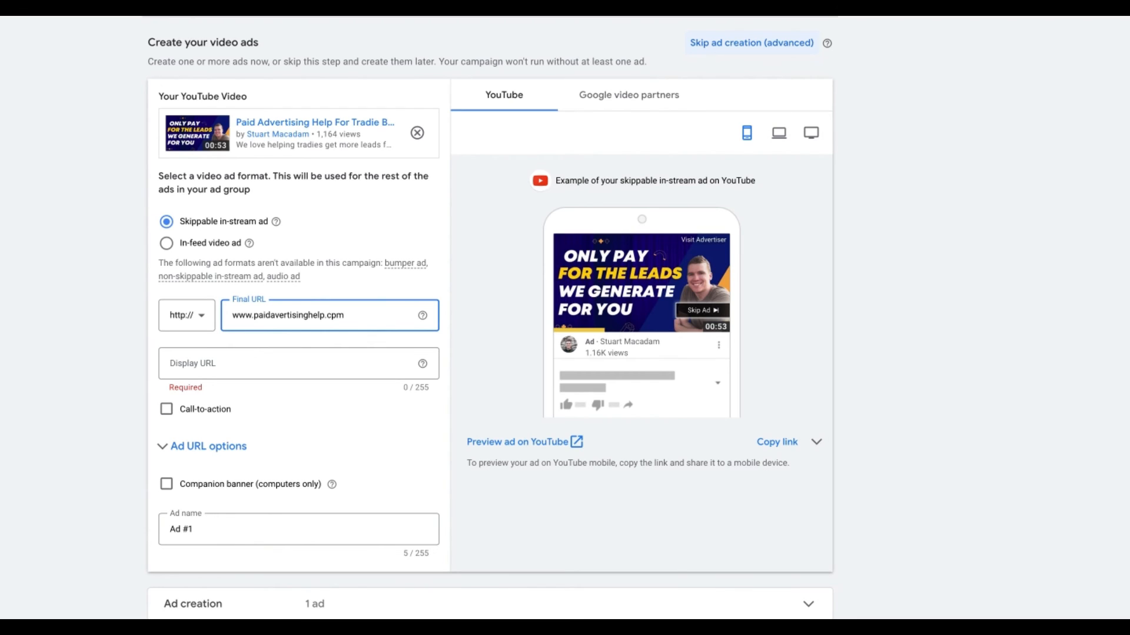
- Fix the final URL ending to .com and remove the stray 'p' from the display URL
key(BackSpace)
key(BackSpace)
text(om)
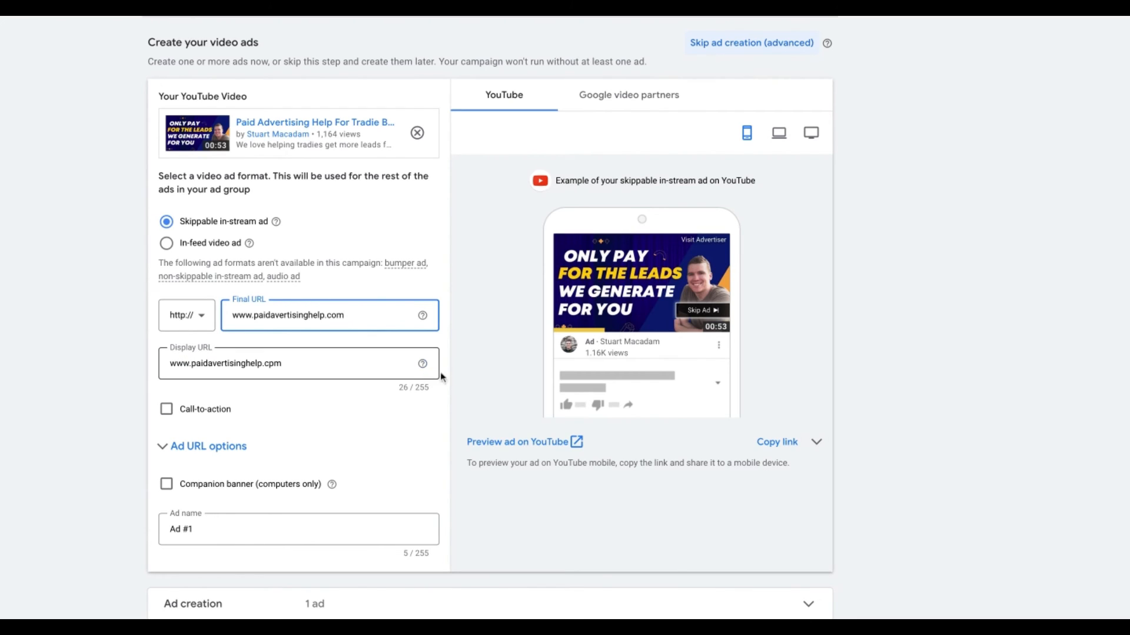
click(465, 371)
click(277, 364)
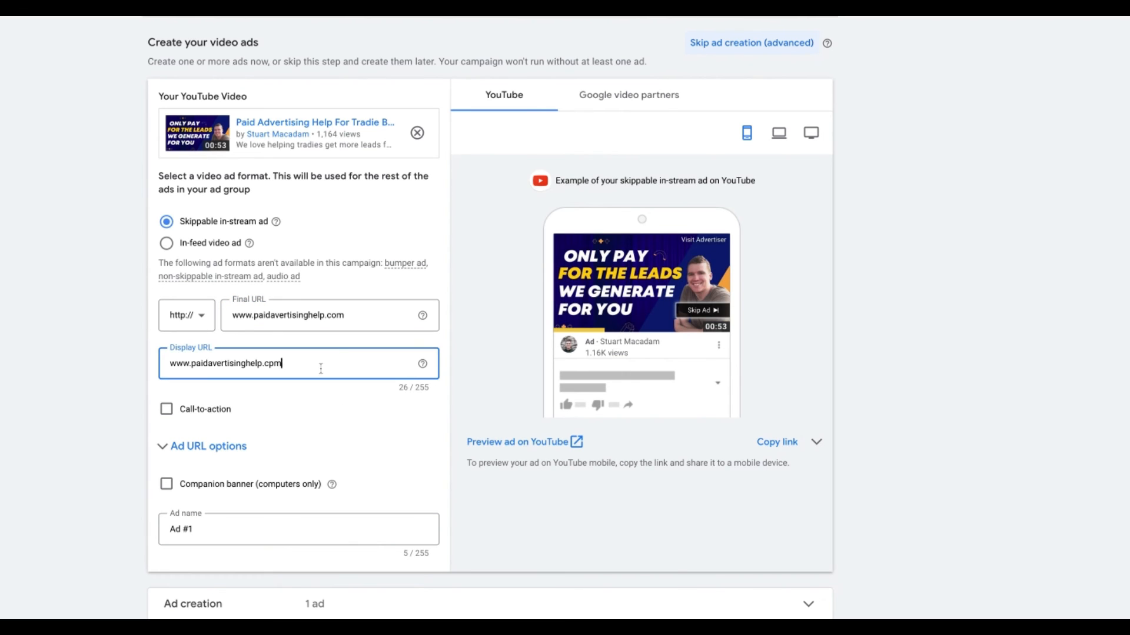
key(BackSpace)
- Finish the display URL correction so it ends in .com
text(o)
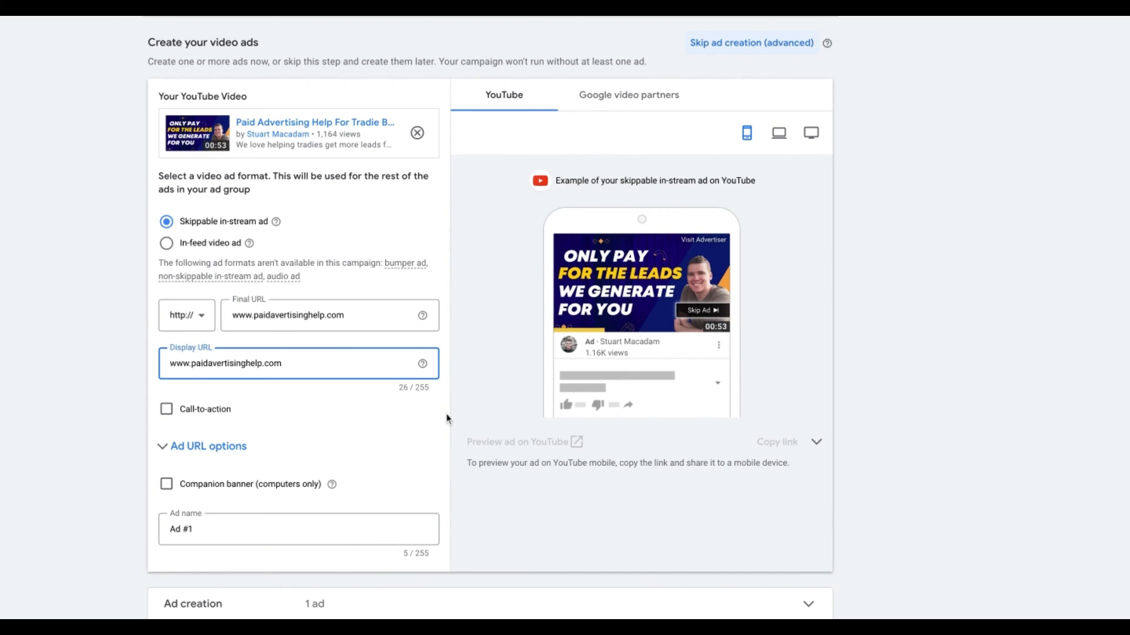
click(446, 417)
scroll(447, 417, down, 1)
- Enable a Learn more call-to-action and enter the headline 'Unmissable'
click(167, 380)
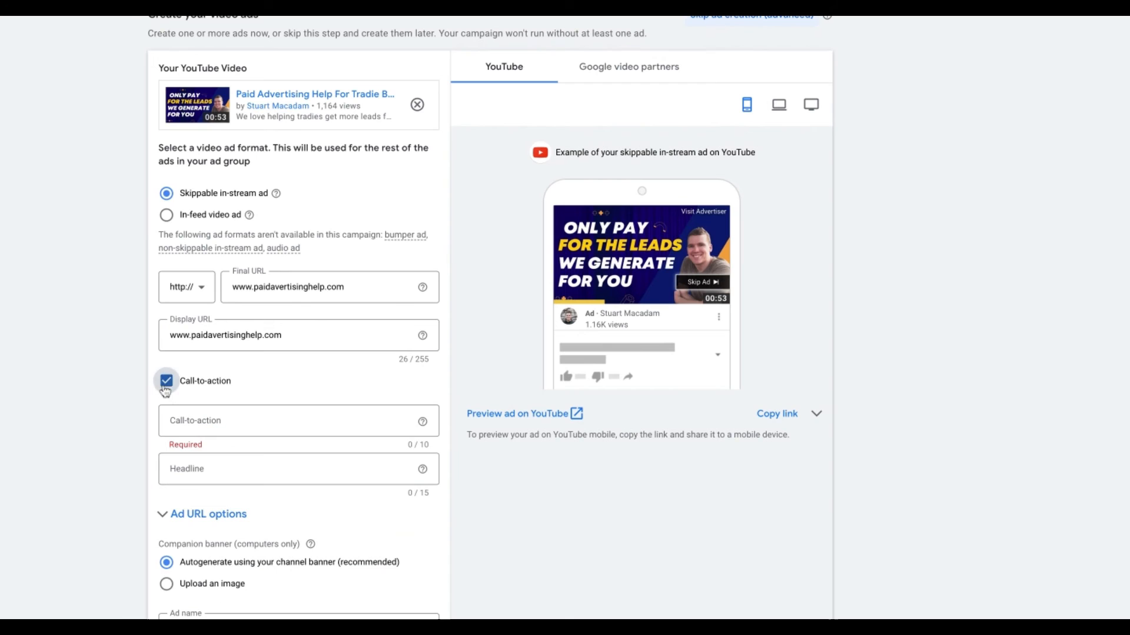
click(247, 418)
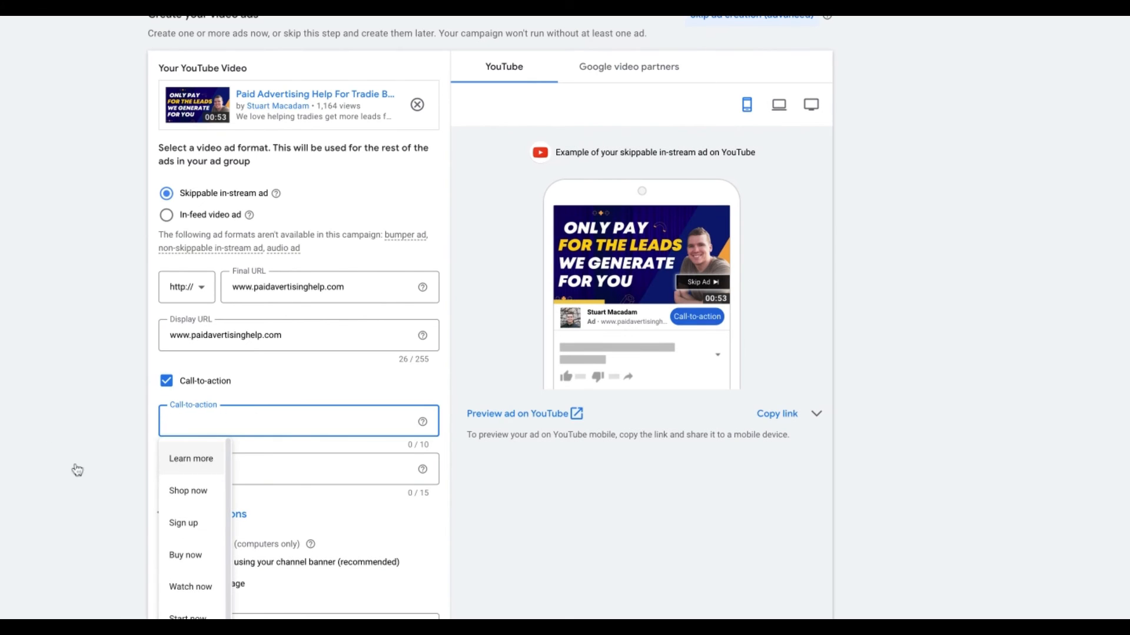
scroll(47, 435, down, 1)
scroll(68, 362, down, 2)
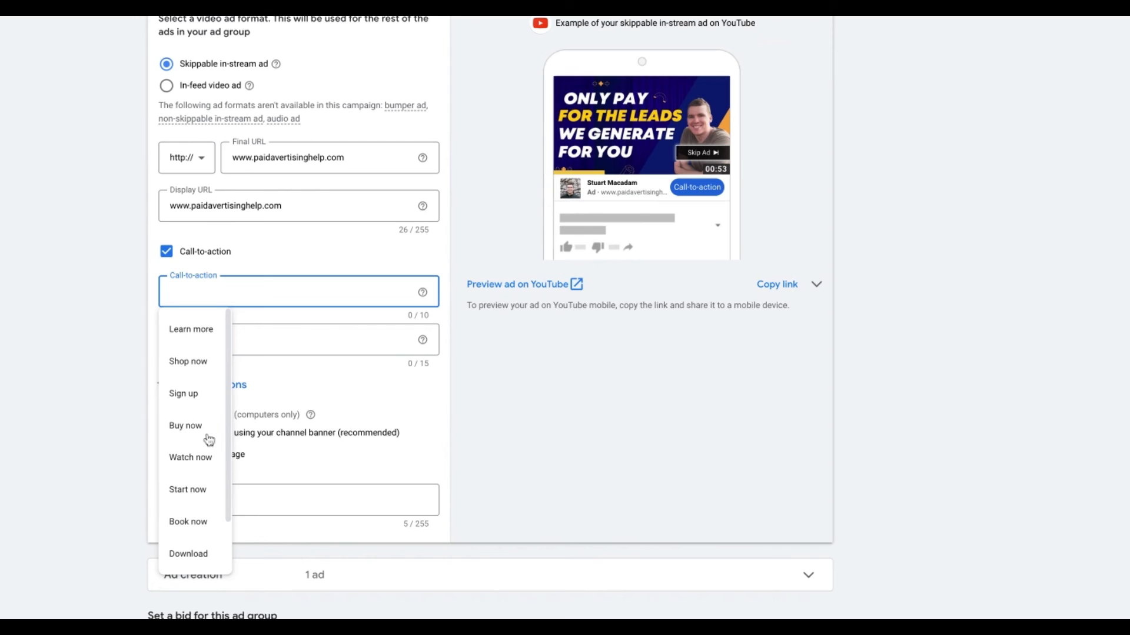
scroll(209, 451, down, 1)
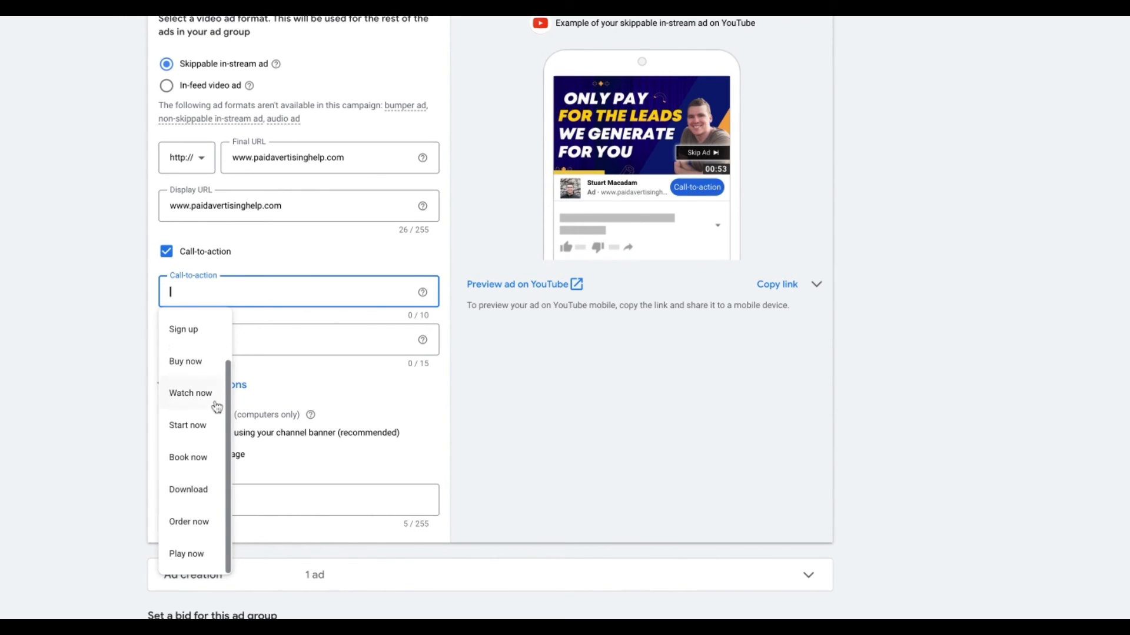
scroll(216, 408, up, 2)
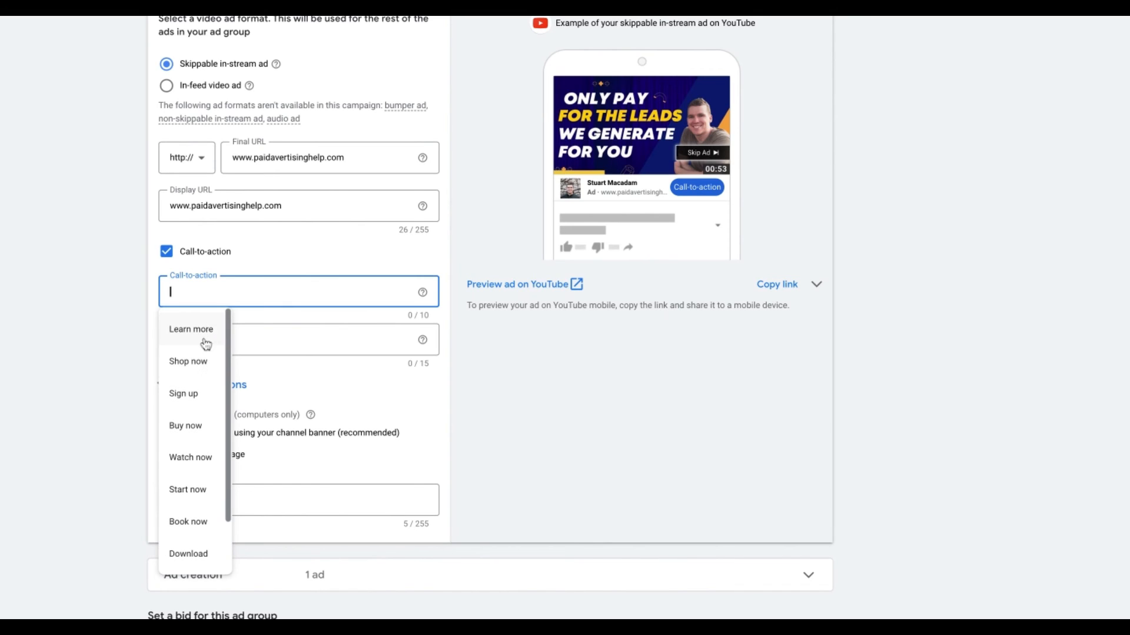
click(206, 332)
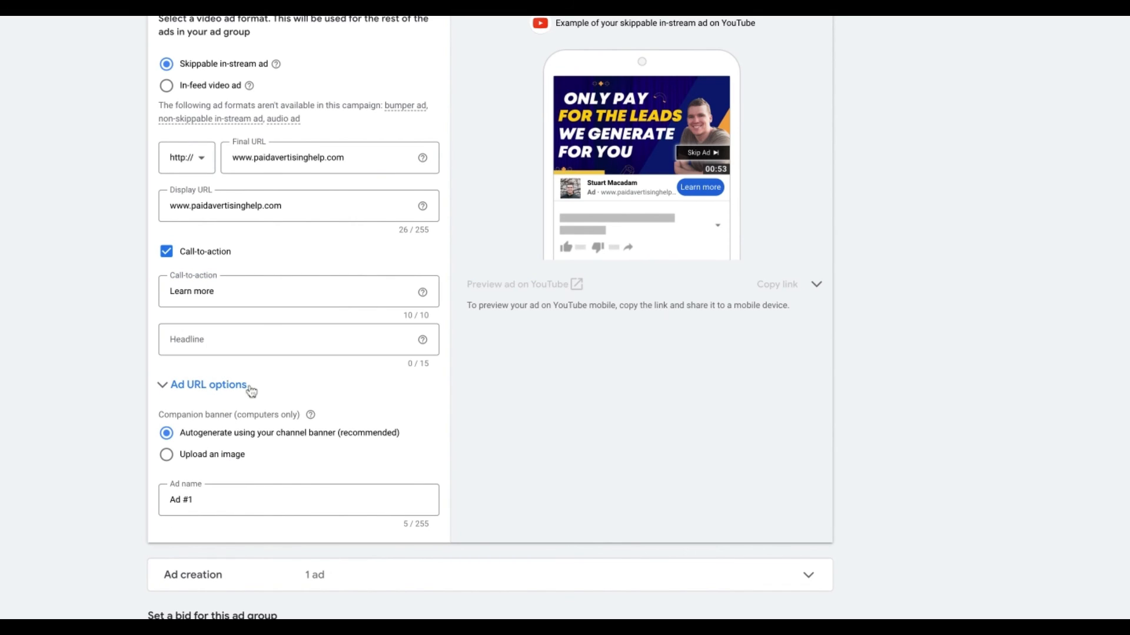
click(216, 343)
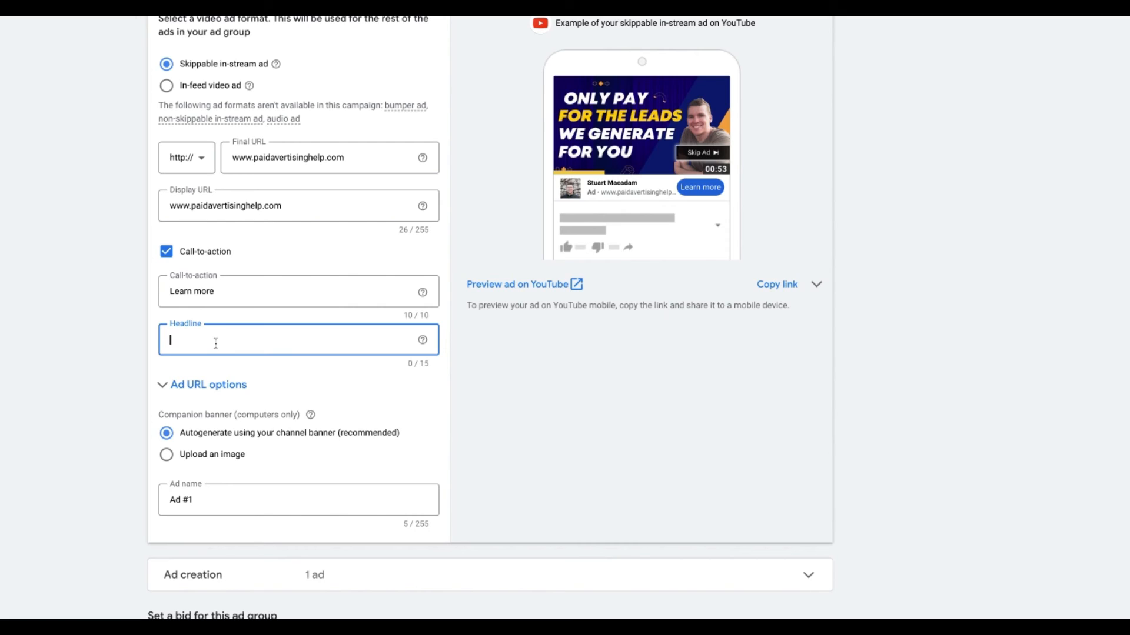
text(Unmissable)
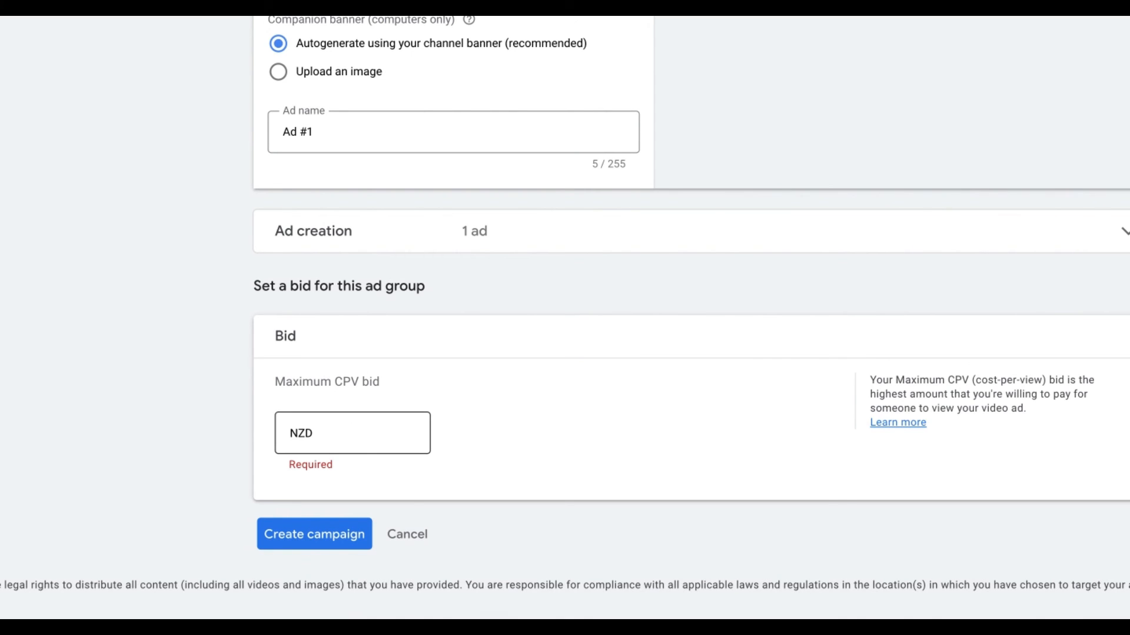
- Enter NZD 0.50 as the ad group's maximum CPV bid
click(353, 433)
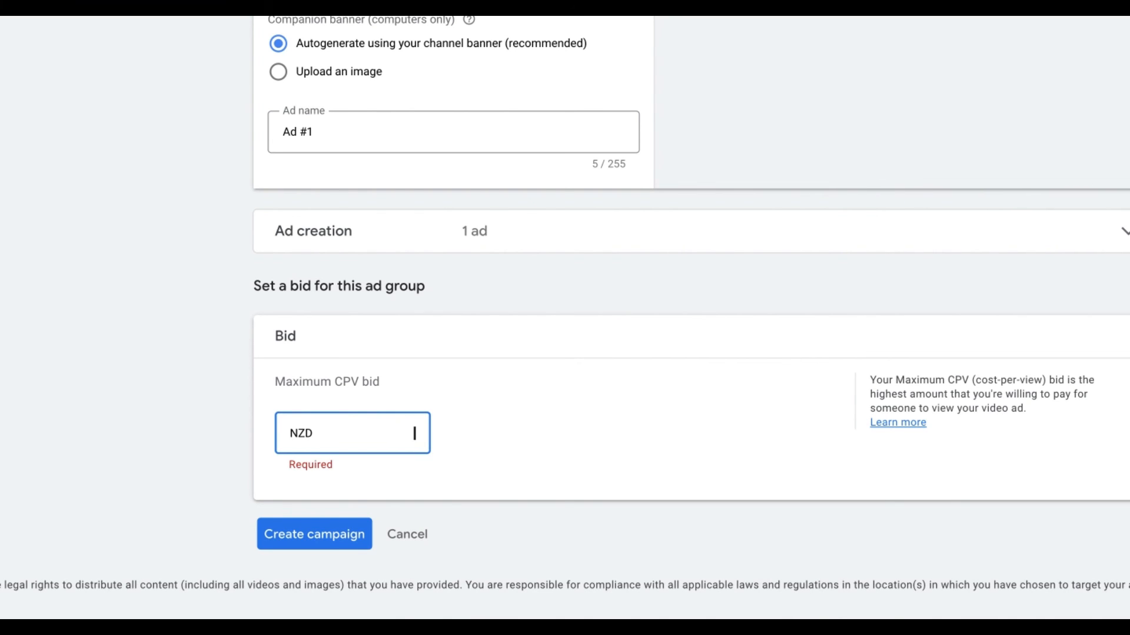
text(0.50)
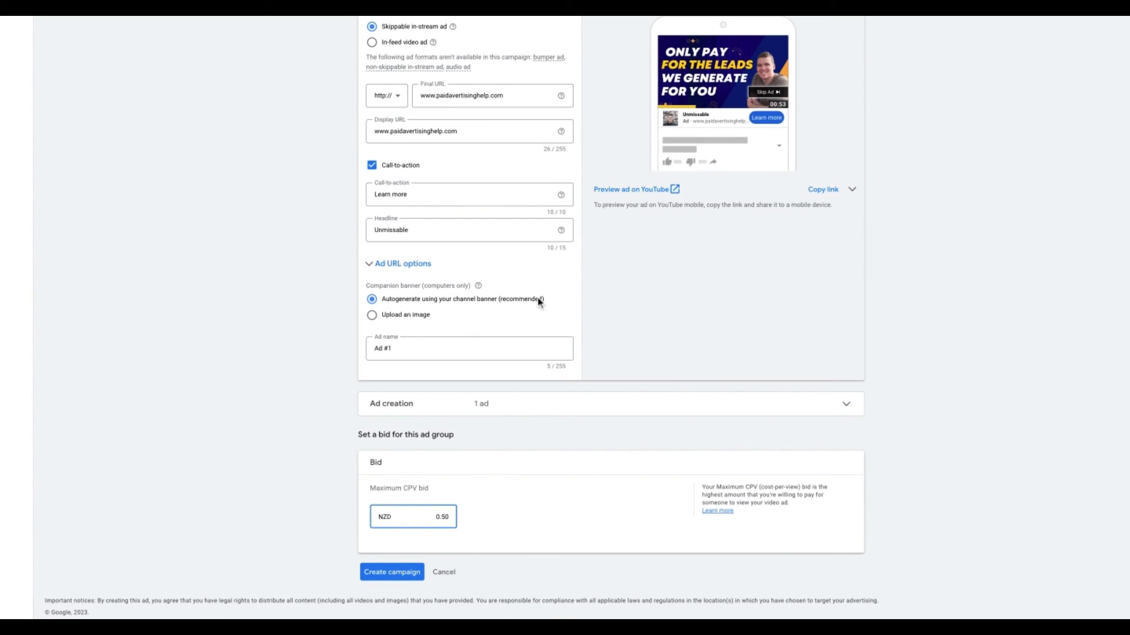
scroll(582, 44, up, 6)
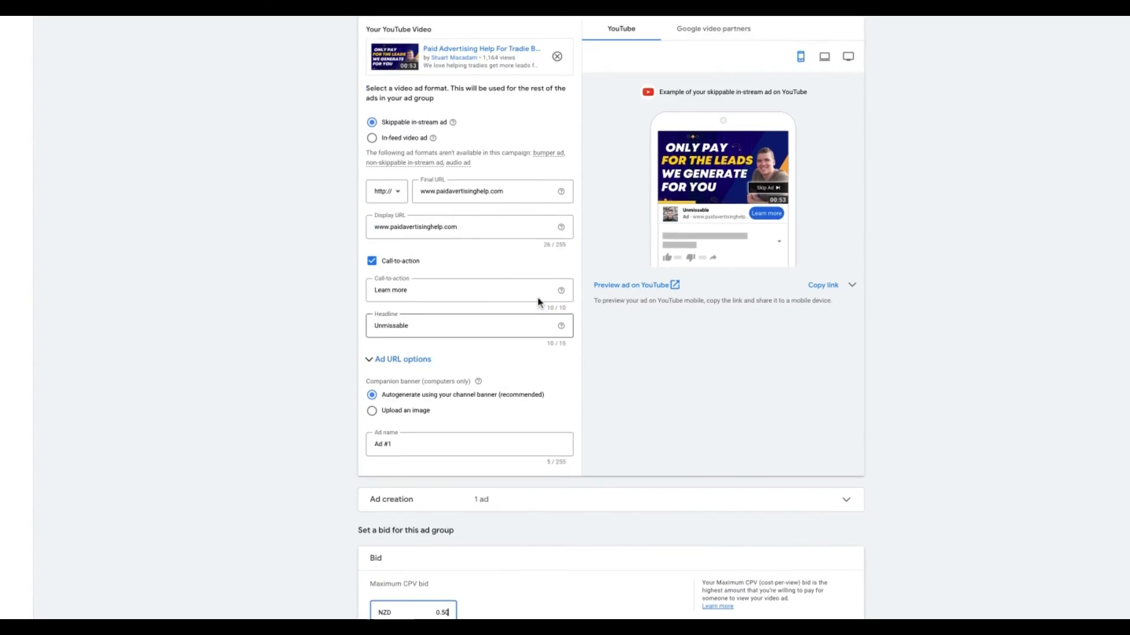
- Scroll through the campaign settings, from Networks down to the Create campaign button, to review them
scroll(537, 303, up, 4)
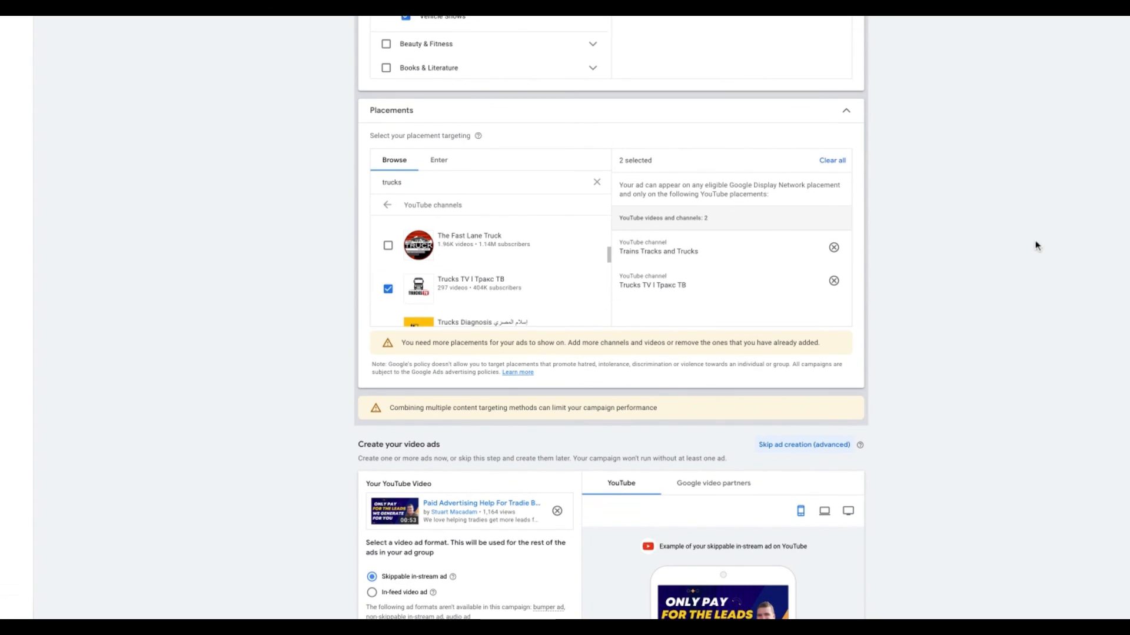
scroll(1035, 240, up, 6)
scroll(1036, 241, up, 15)
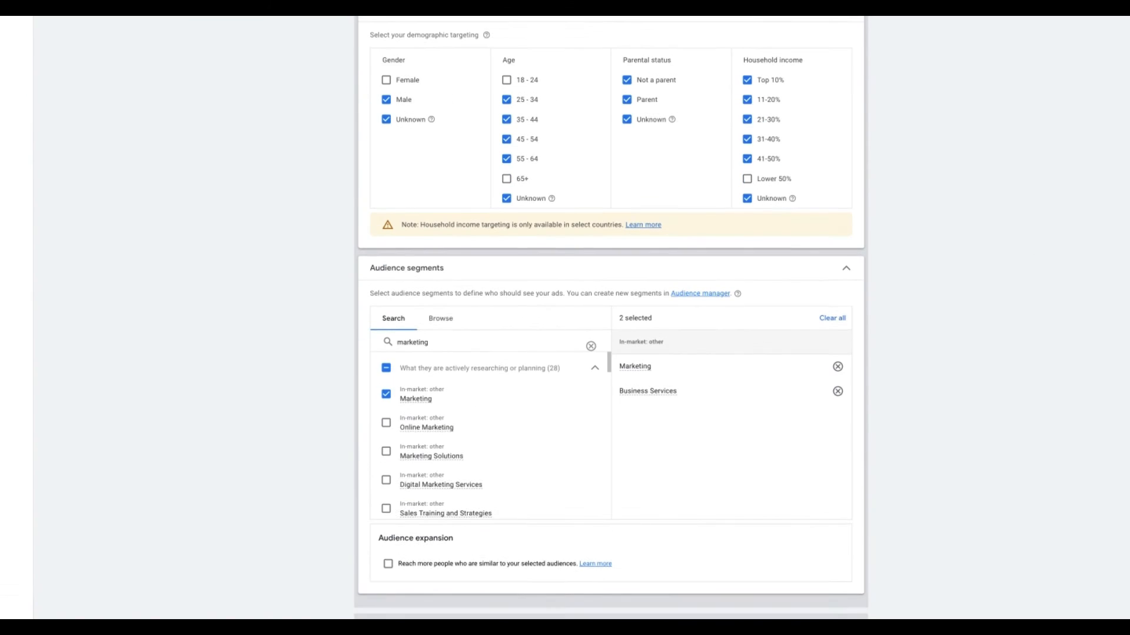
scroll(1036, 240, up, 10)
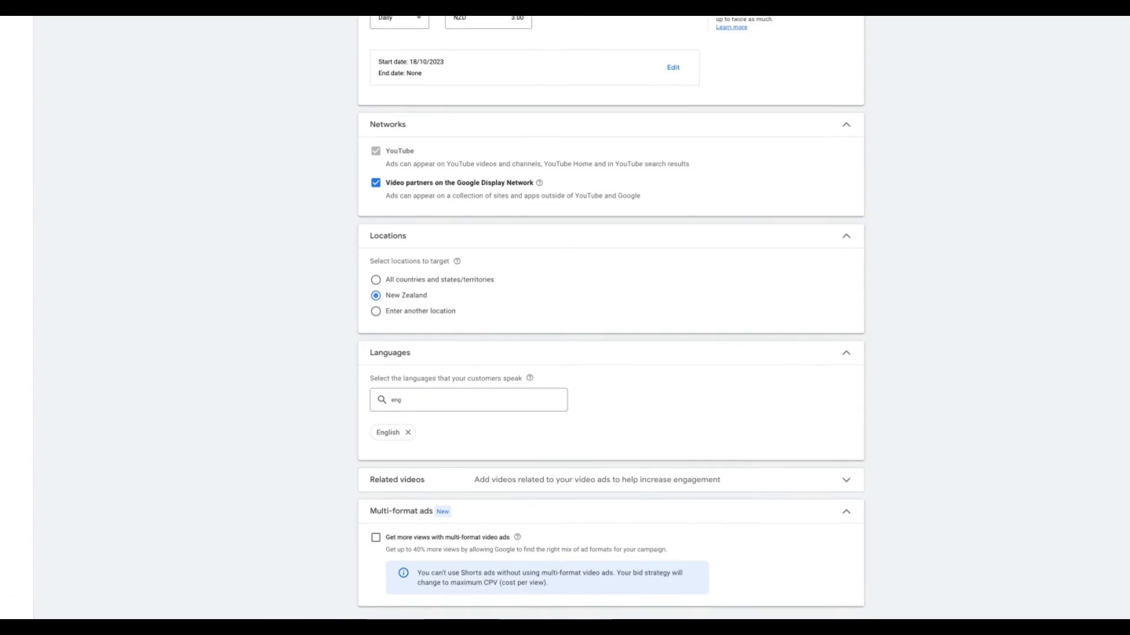
scroll(611, 318, up, 5)
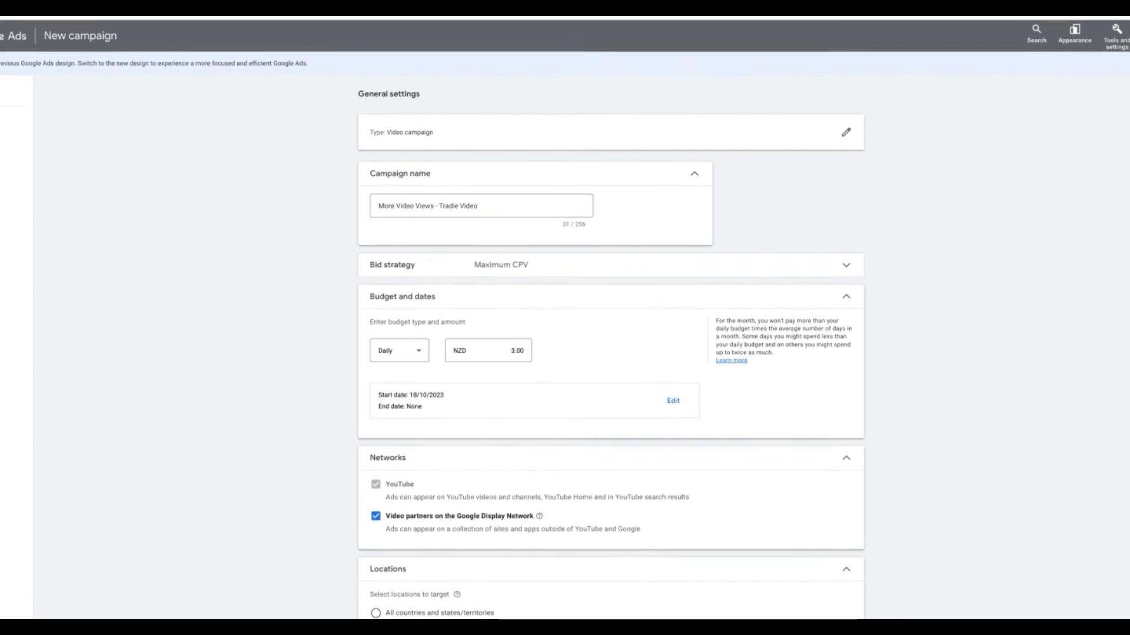
scroll(714, 144, down, 6)
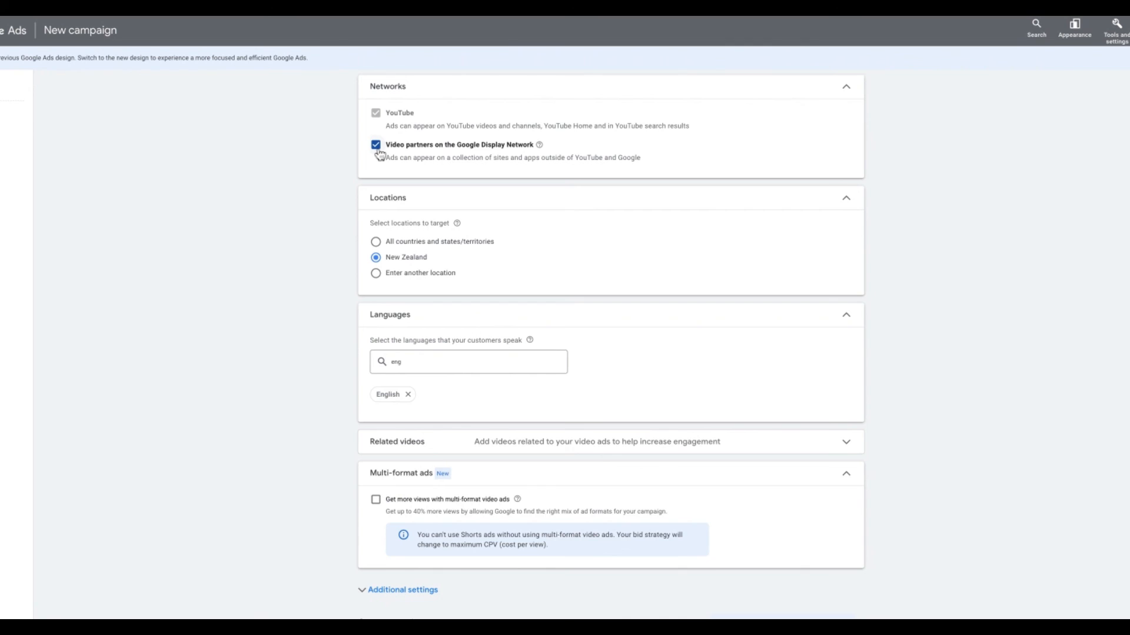
scroll(853, 229, up, 2)
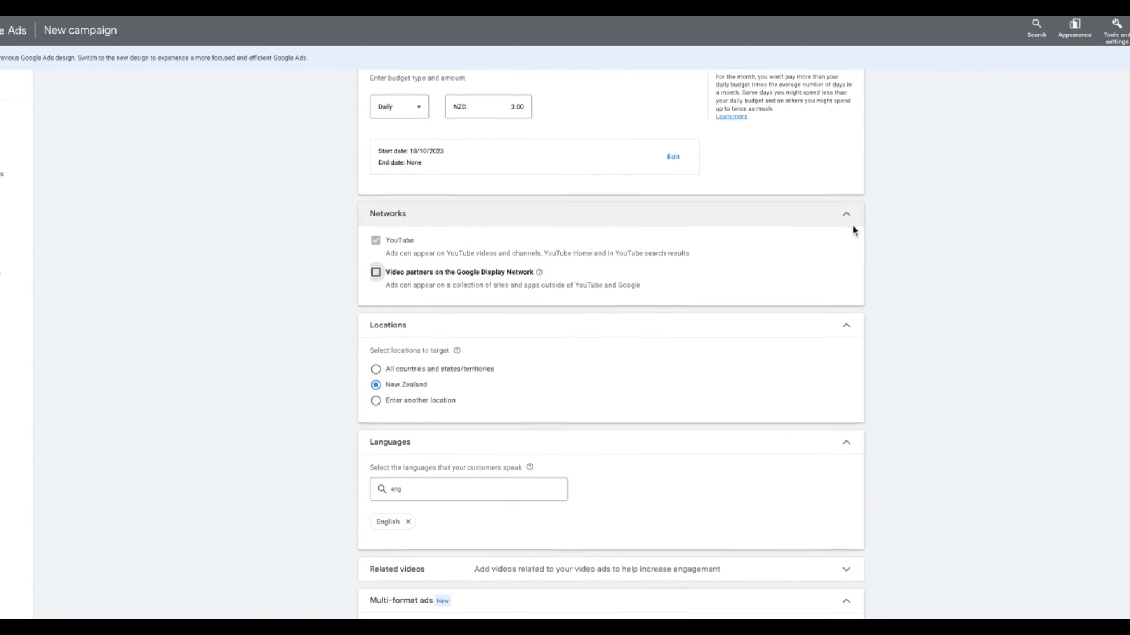
scroll(807, 284, up, 3)
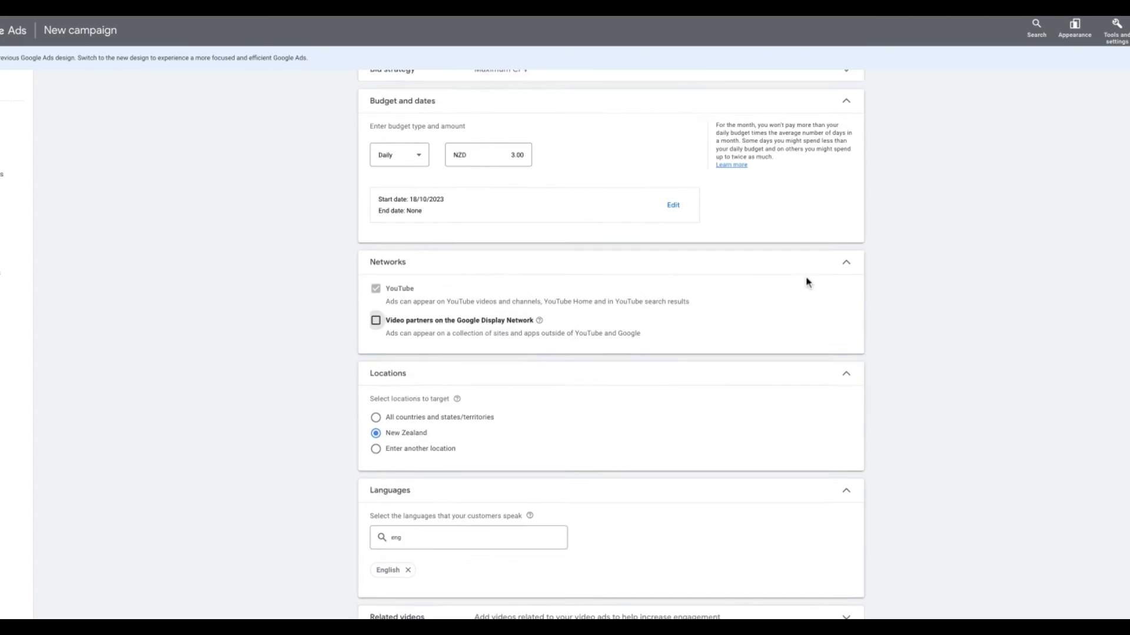
scroll(643, 224, down, 6)
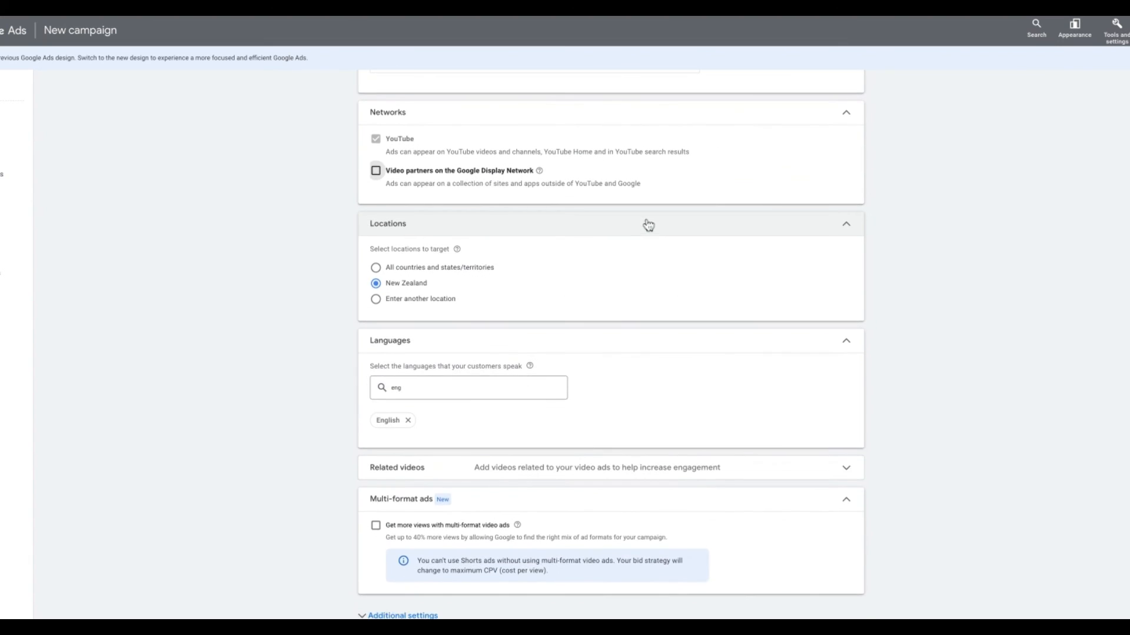
scroll(549, 239, down, 5)
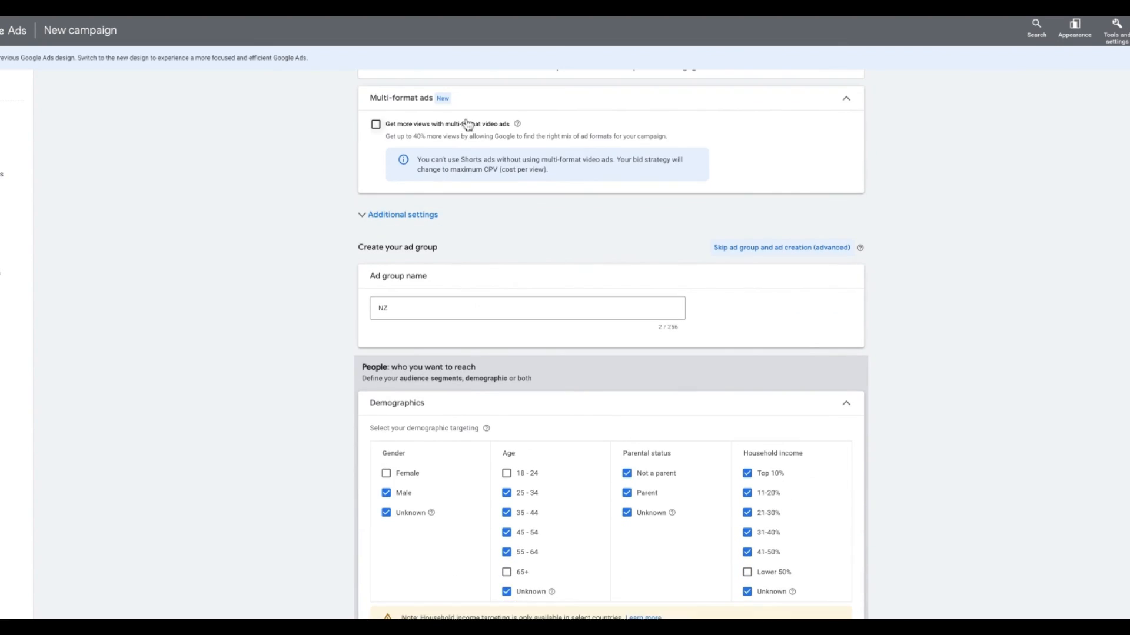
scroll(465, 138, up, 1)
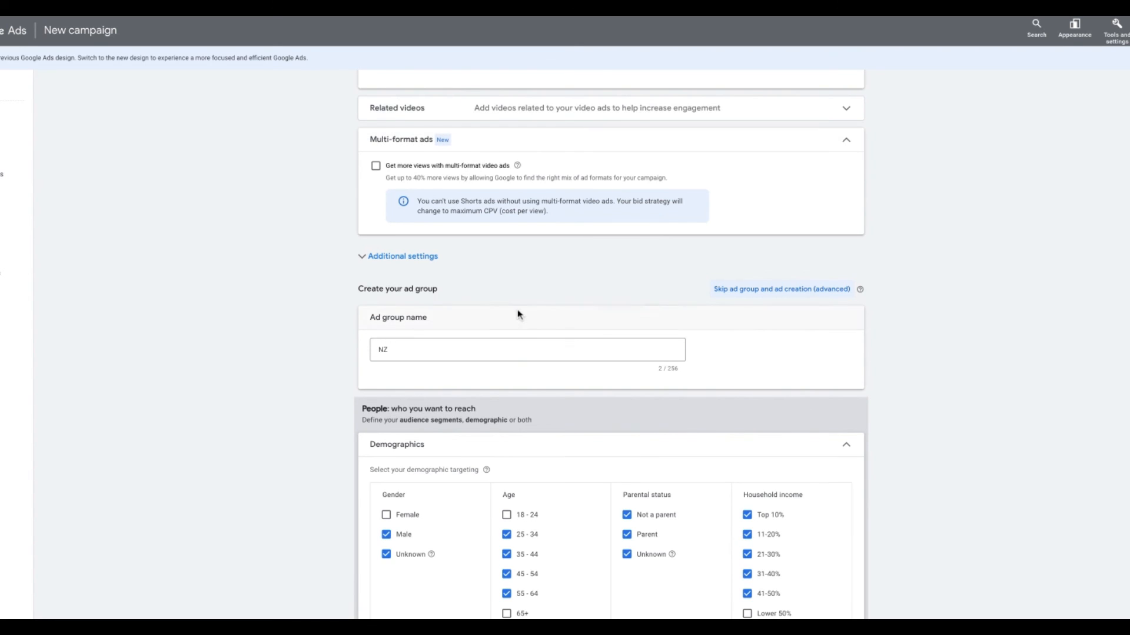
scroll(520, 315, down, 2)
scroll(542, 334, down, 2)
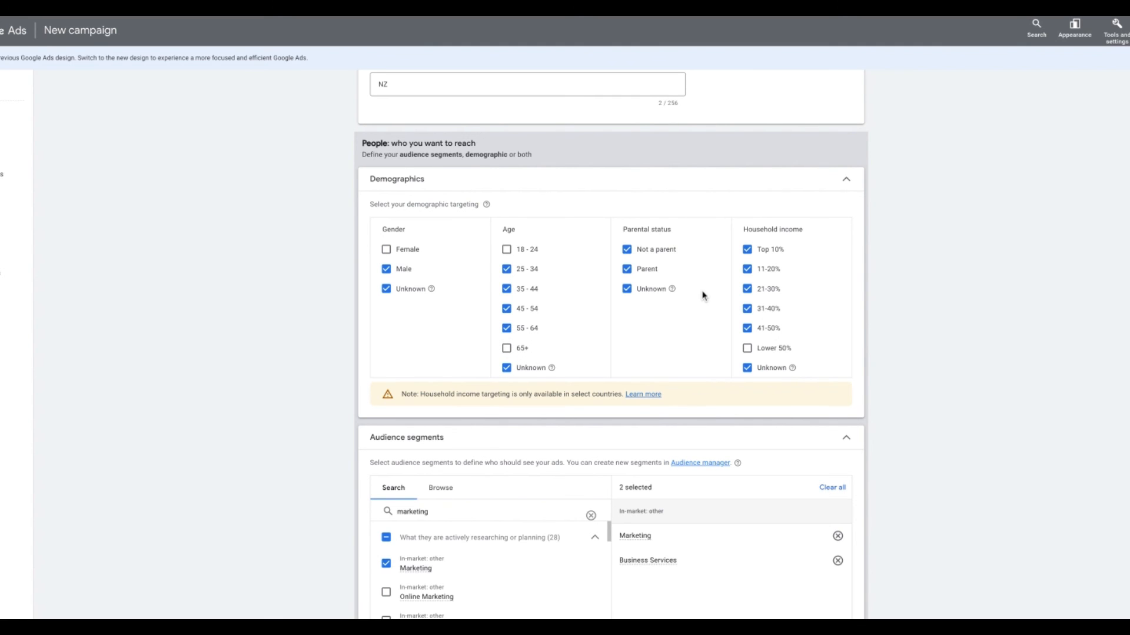
scroll(703, 295, down, 4)
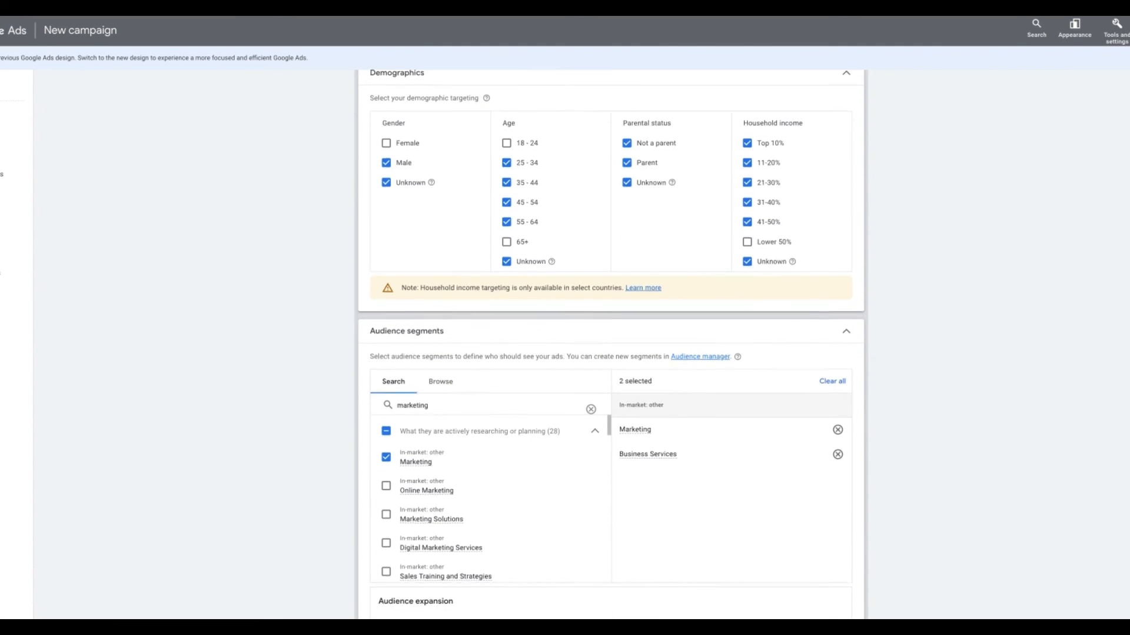
scroll(519, 300, down, 4)
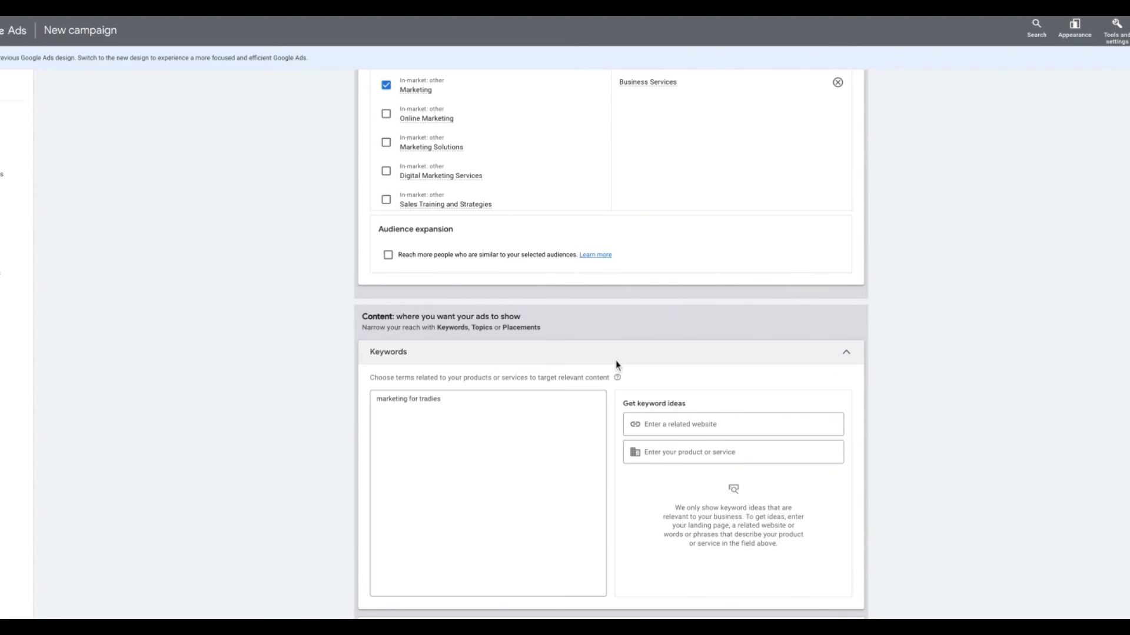
scroll(575, 399, down, 5)
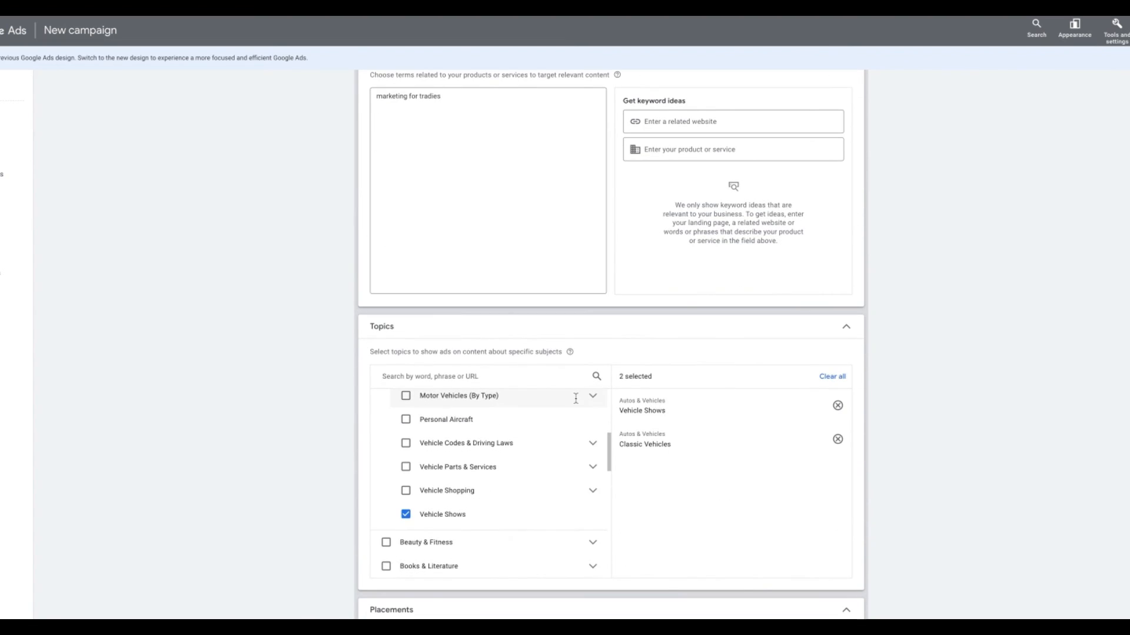
scroll(575, 399, down, 5)
scroll(884, 405, down, 8)
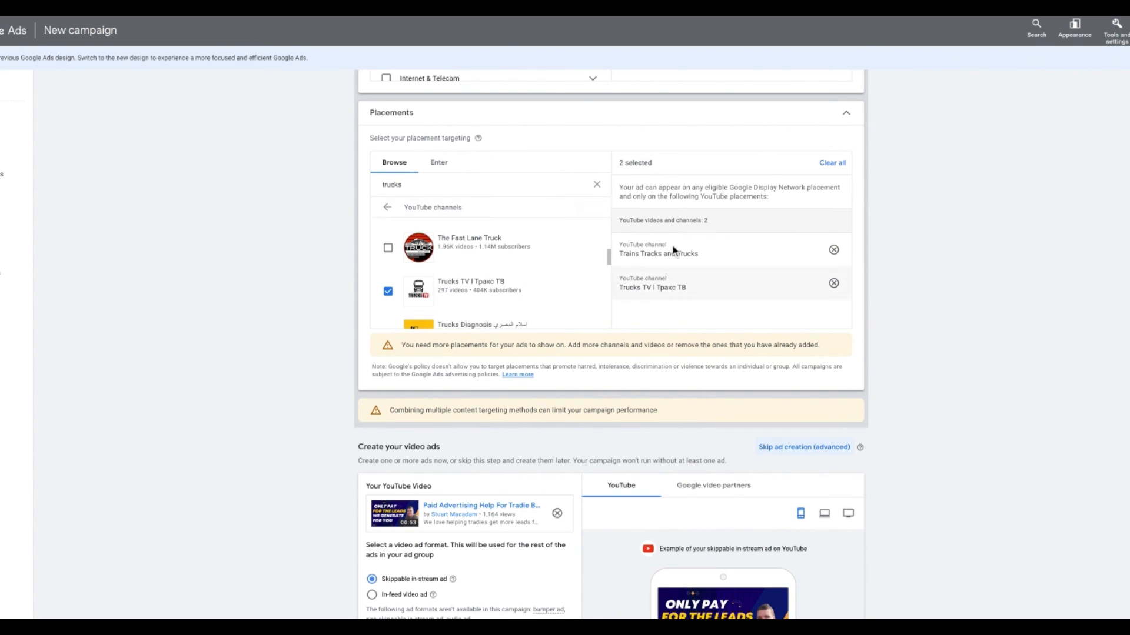
scroll(1027, 318, down, 6)
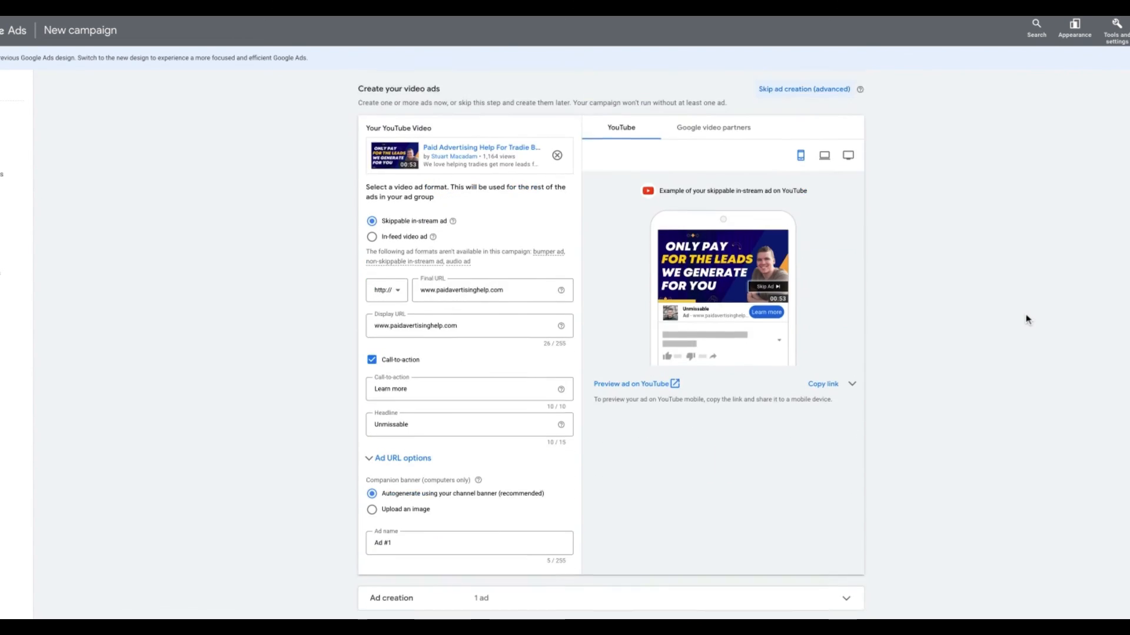
scroll(1027, 318, down, 3)
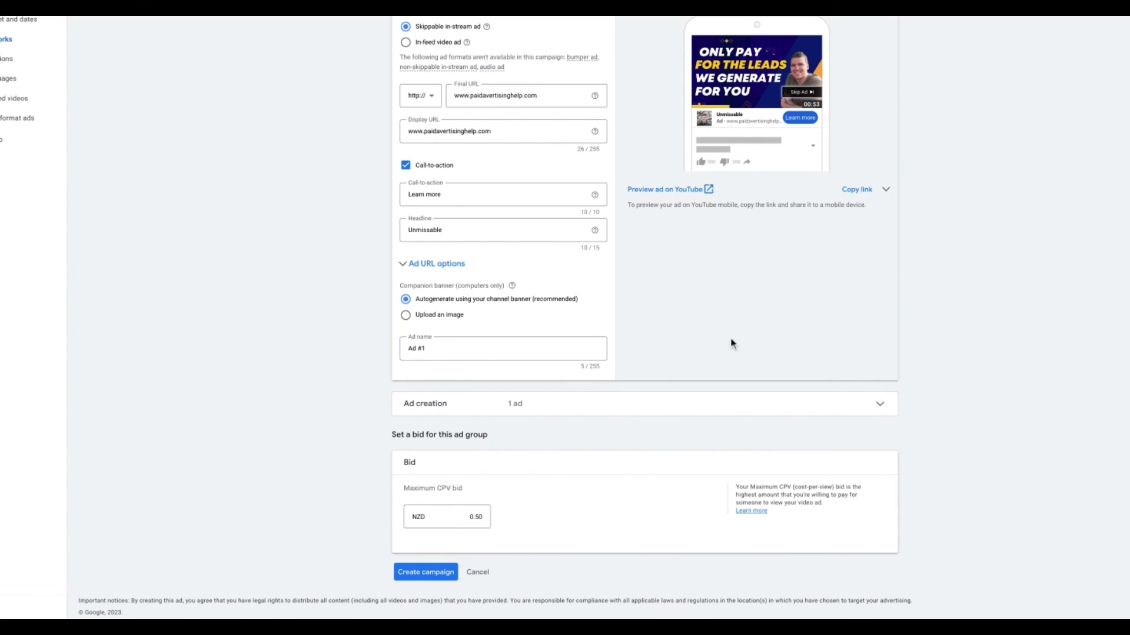